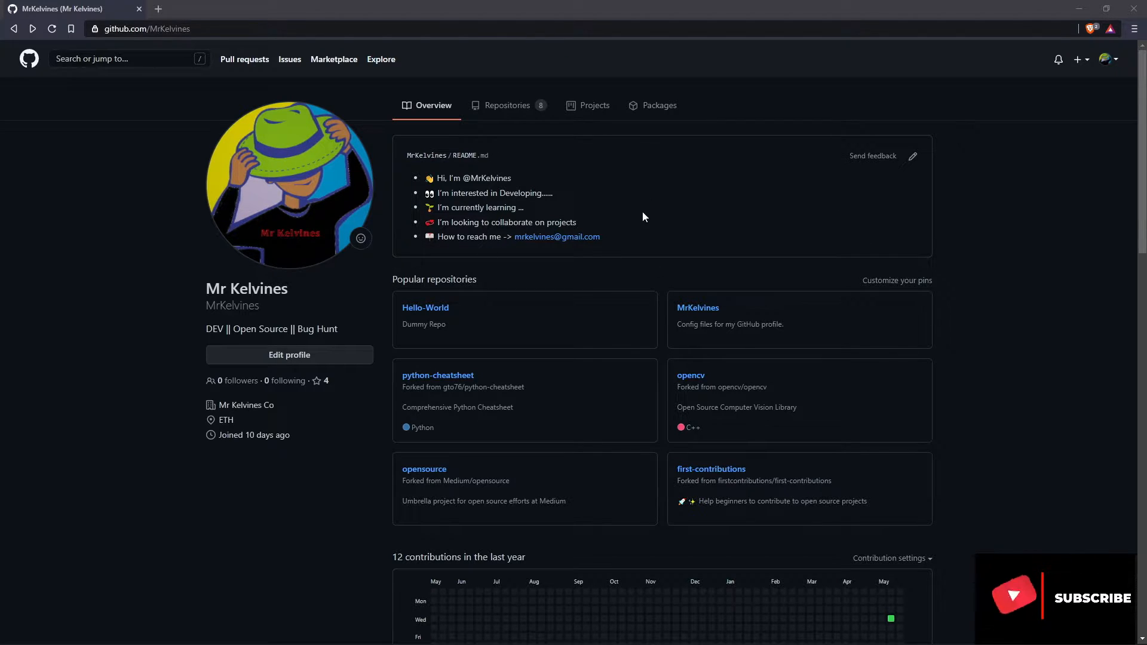
# Start a new repository from the account's repositories page and name it Version Control
pyautogui.click(1109, 59)
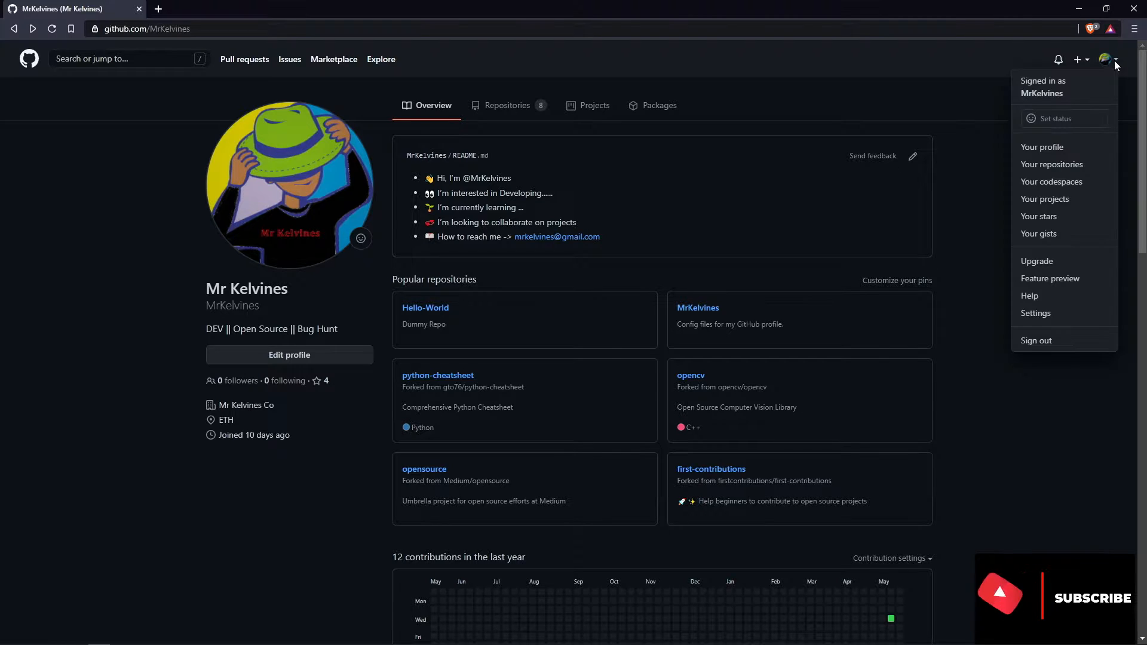
pyautogui.click(1076, 165)
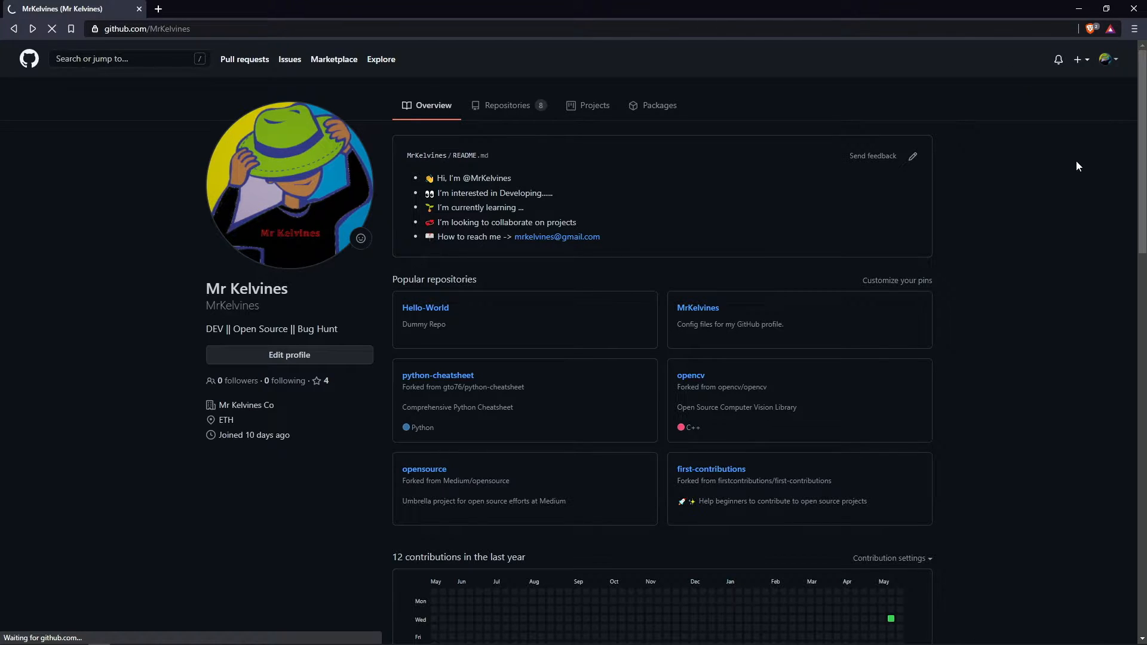
pyautogui.click(908, 140)
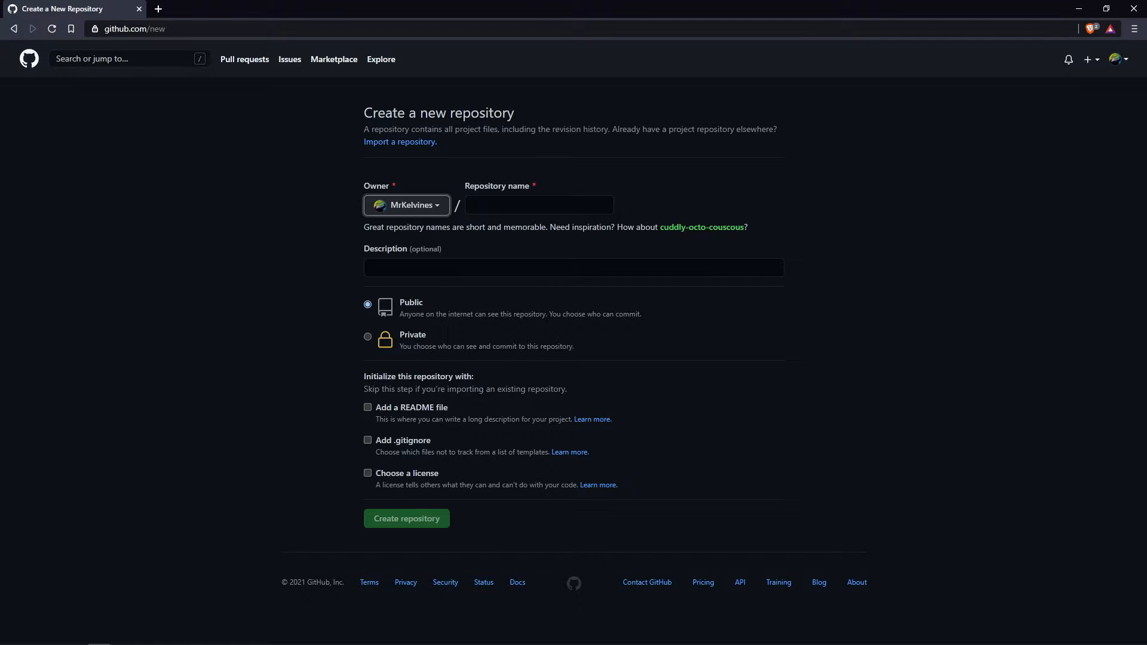
pyautogui.click(546, 206)
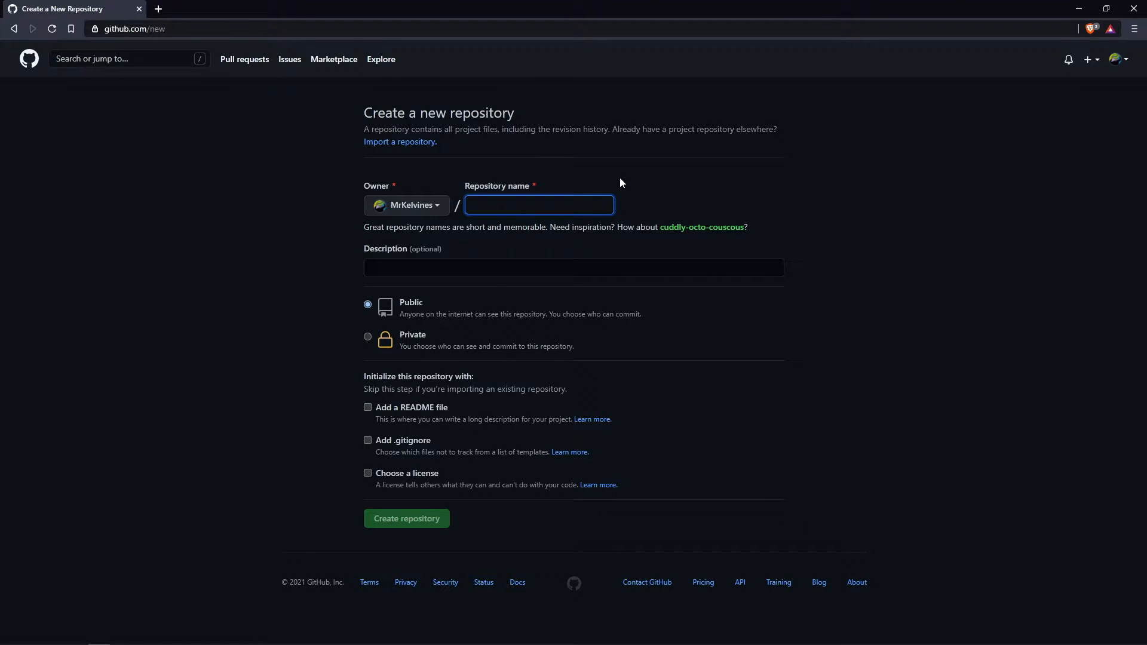
pyautogui.write('Versi')
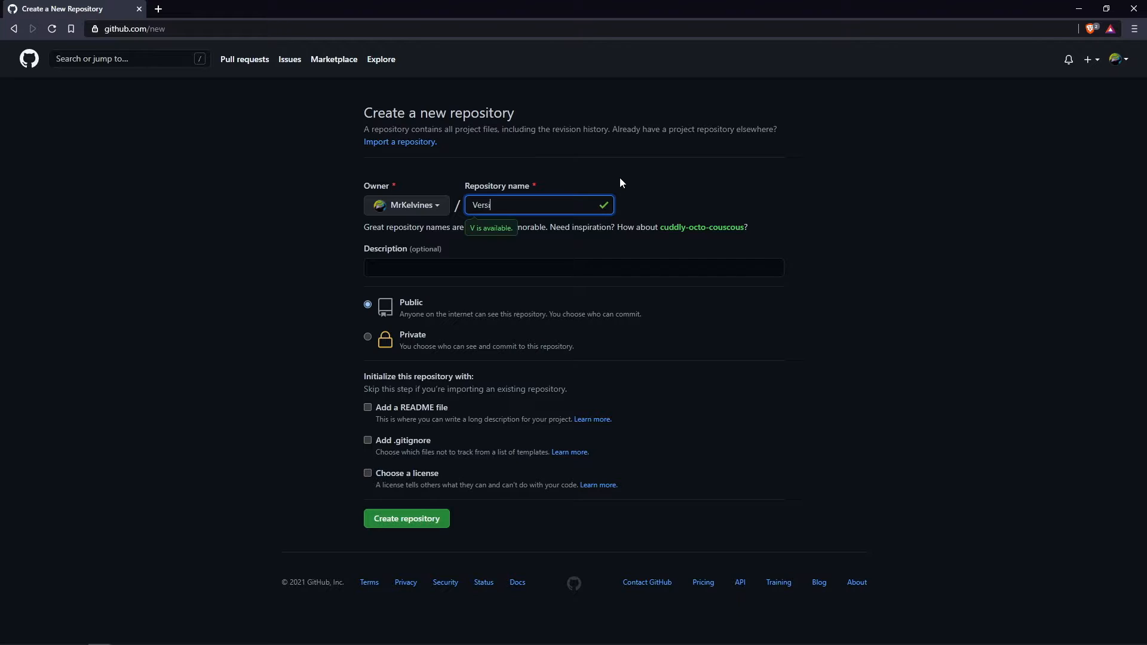
pyautogui.write('on Contr')
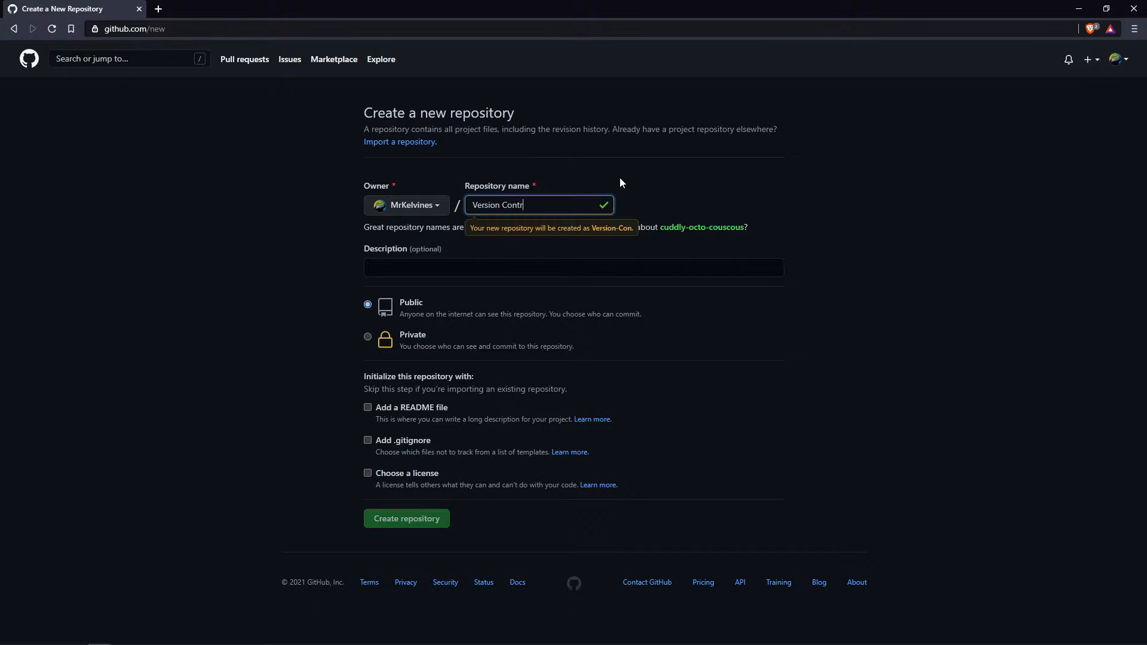
pyautogui.write('ol')
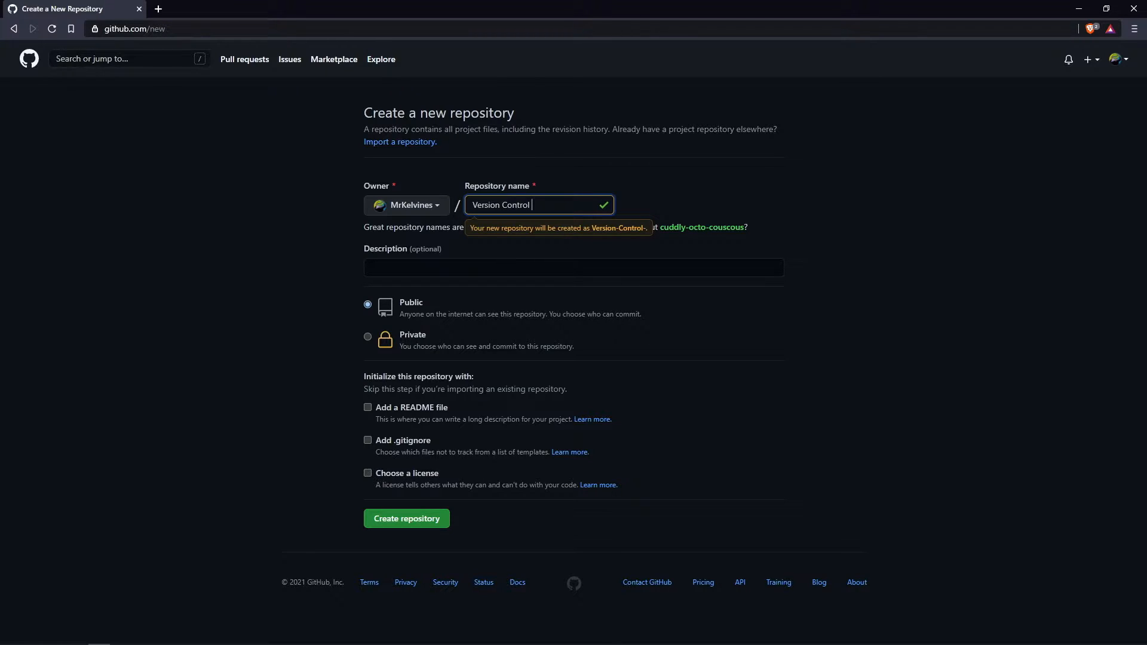
# Enter the repository description "Apply the principles of Version Control Without writing a Single Line of Code"
pyautogui.click(493, 270)
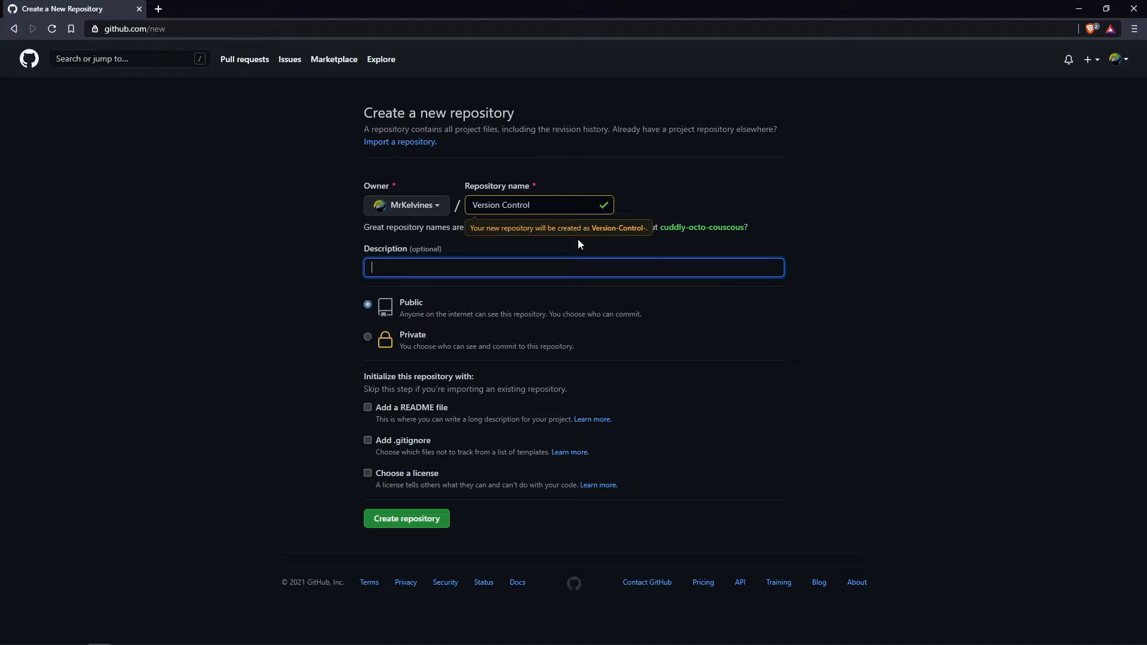
pyautogui.write('Appl')
pyautogui.write('y the p')
pyautogui.write('rincip')
pyautogui.write('les of Ve')
pyautogui.write('rsion Con')
pyautogui.write('tro,')
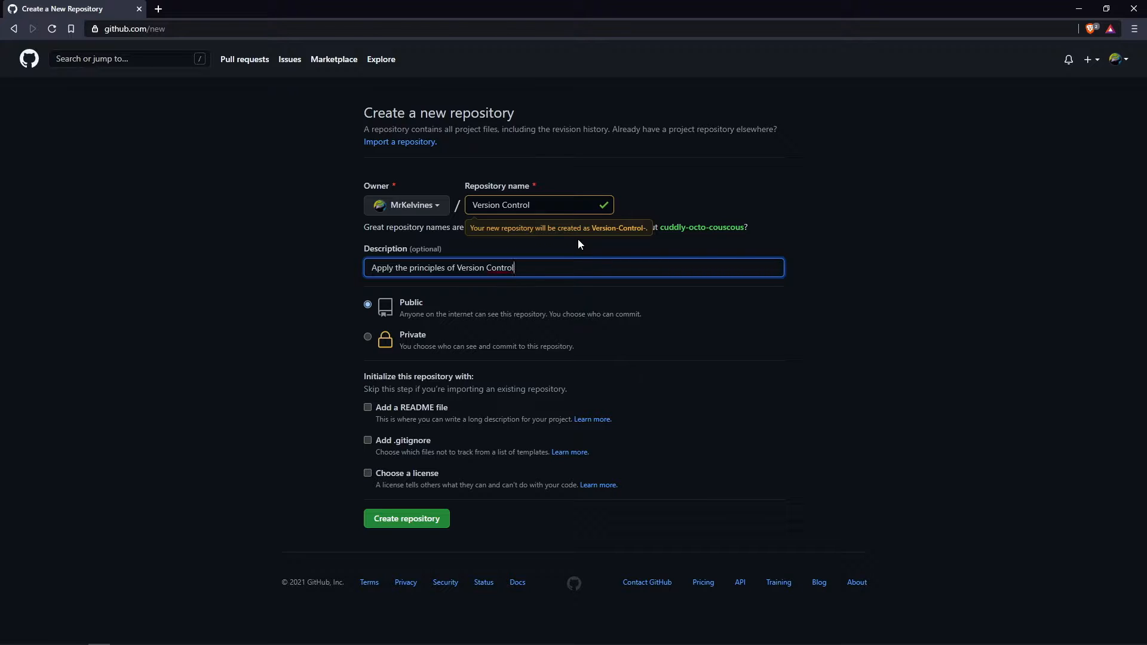
pyautogui.write(' Without writing a Single L')
pyautogui.write('ine of Code')
# Include a README file and create the public repository
pyautogui.click(366, 406)
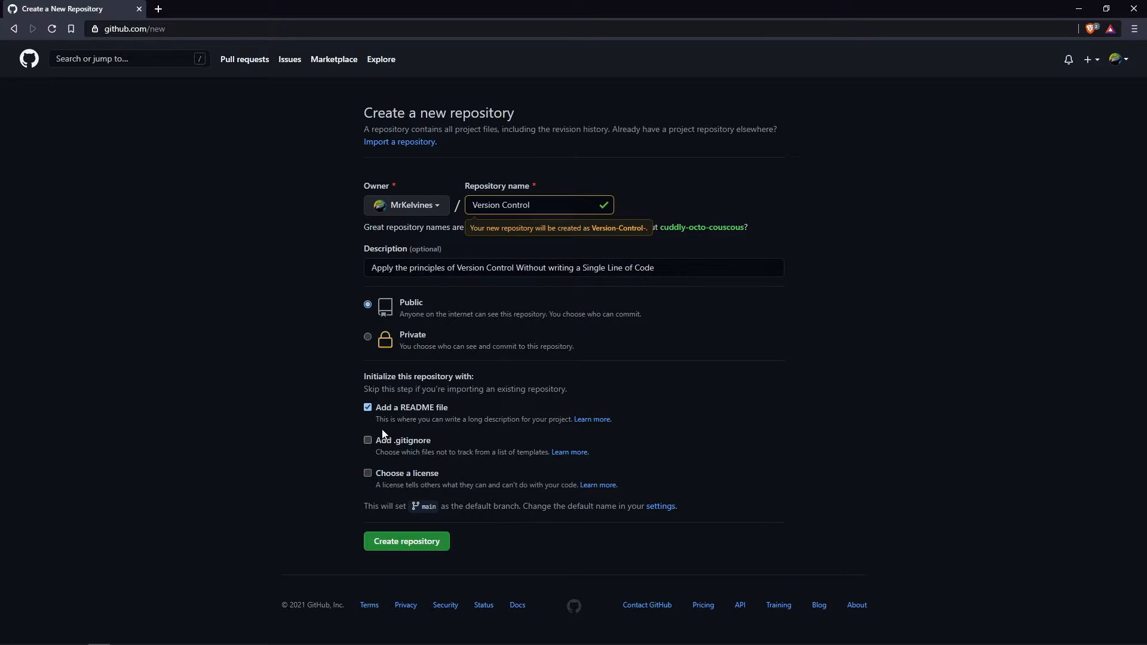
pyautogui.click(395, 542)
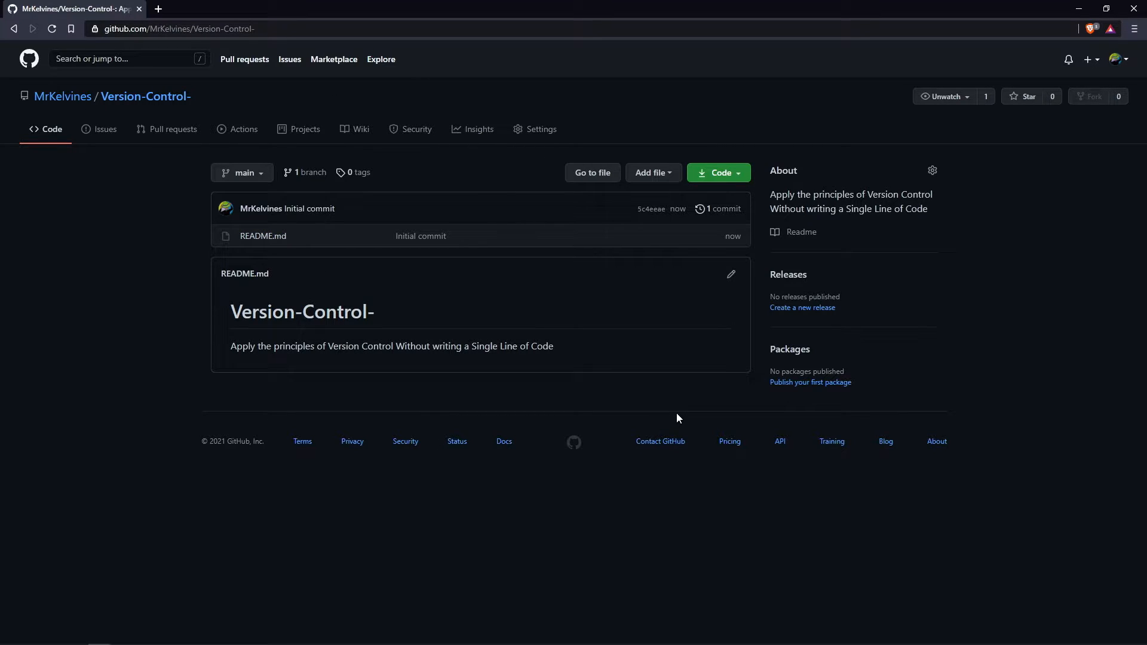
# Create a new file named version containing "#Sample 1" and commit it directly to the main branch
pyautogui.click(666, 174)
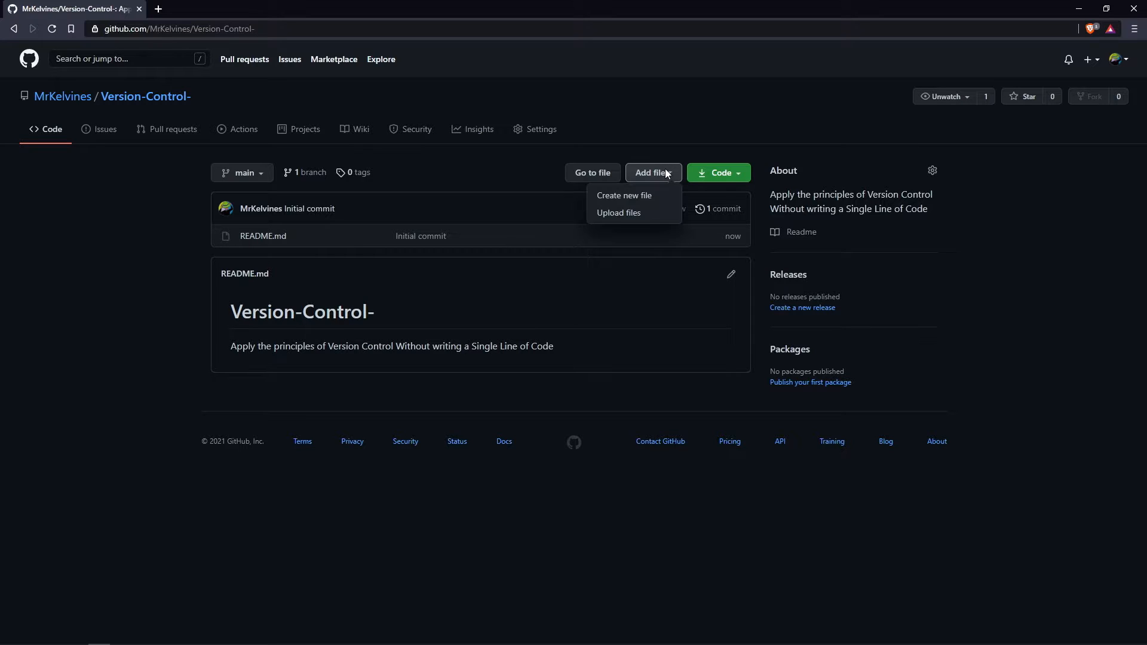
pyautogui.click(640, 197)
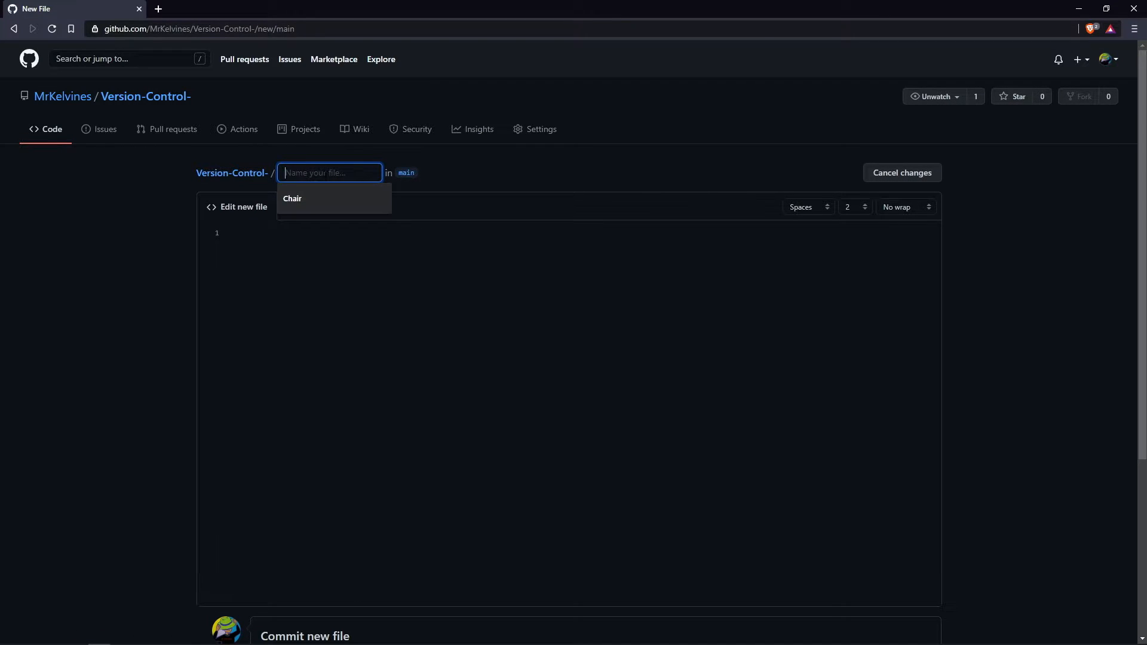
pyautogui.write('version')
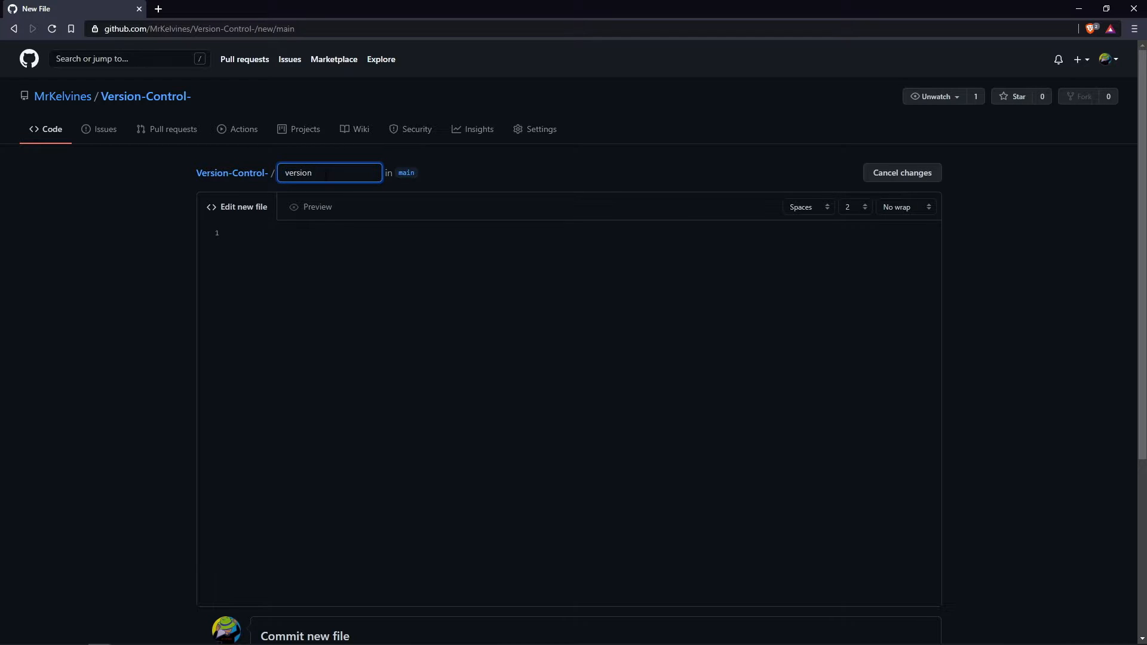
pyautogui.click(300, 245)
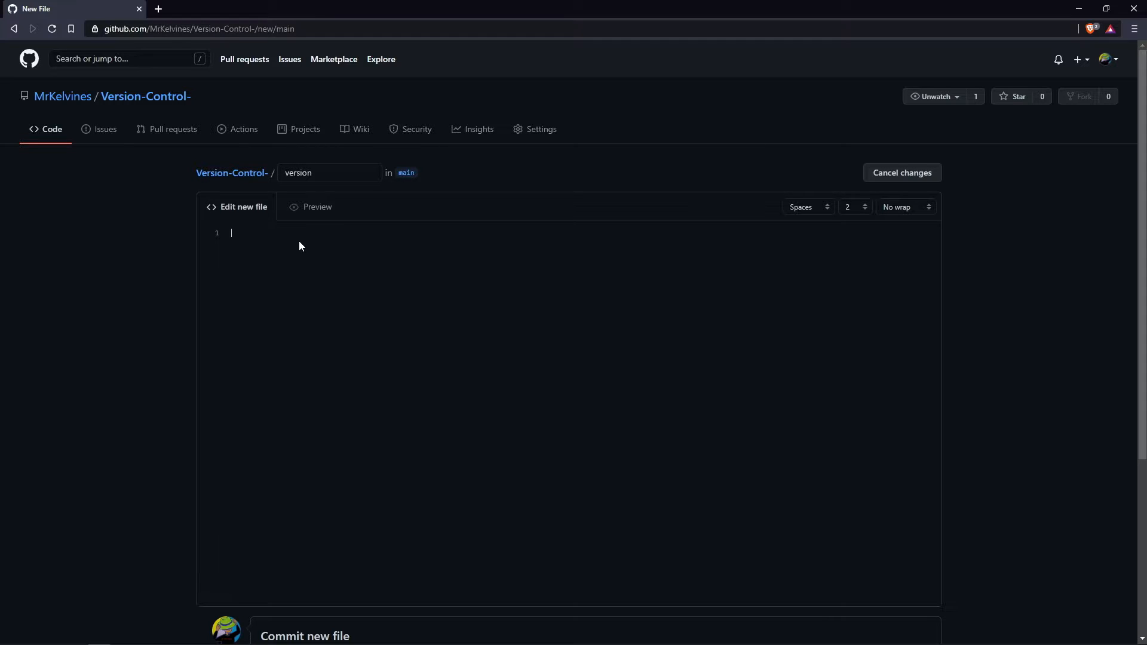
pyautogui.write('#Sample 1')
pyautogui.scroll(-5, 299, 241)
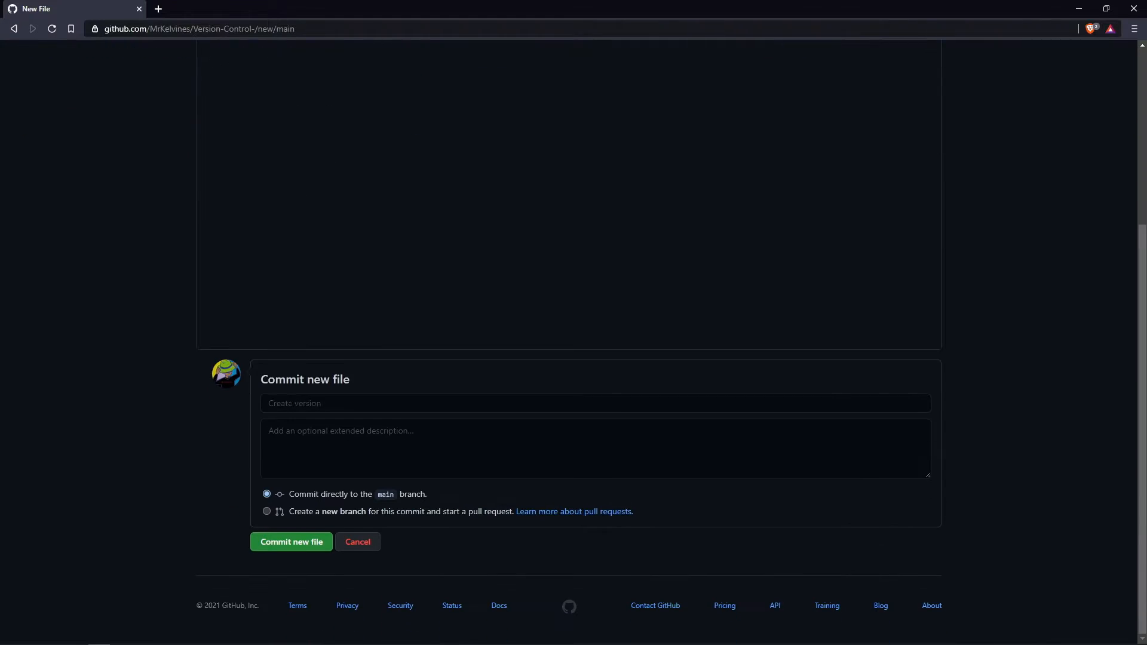
pyautogui.click(291, 548)
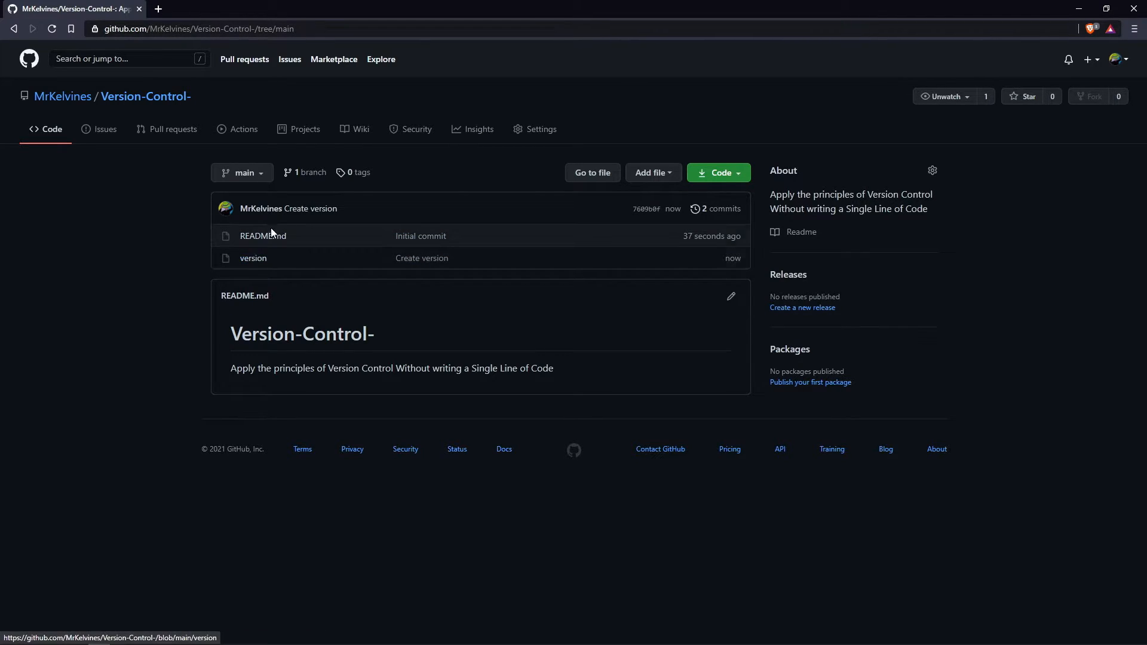
# Copy the repository's HTTPS clone URL and close the clone options
pyautogui.click(737, 176)
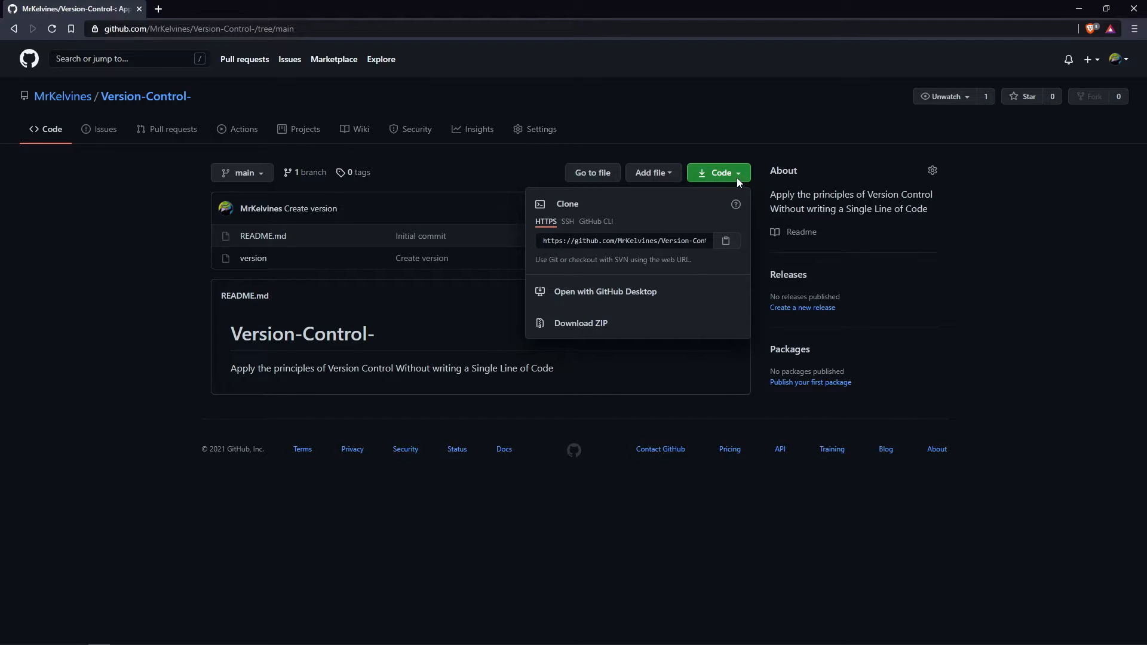
pyautogui.click(727, 242)
pyautogui.click(290, 394)
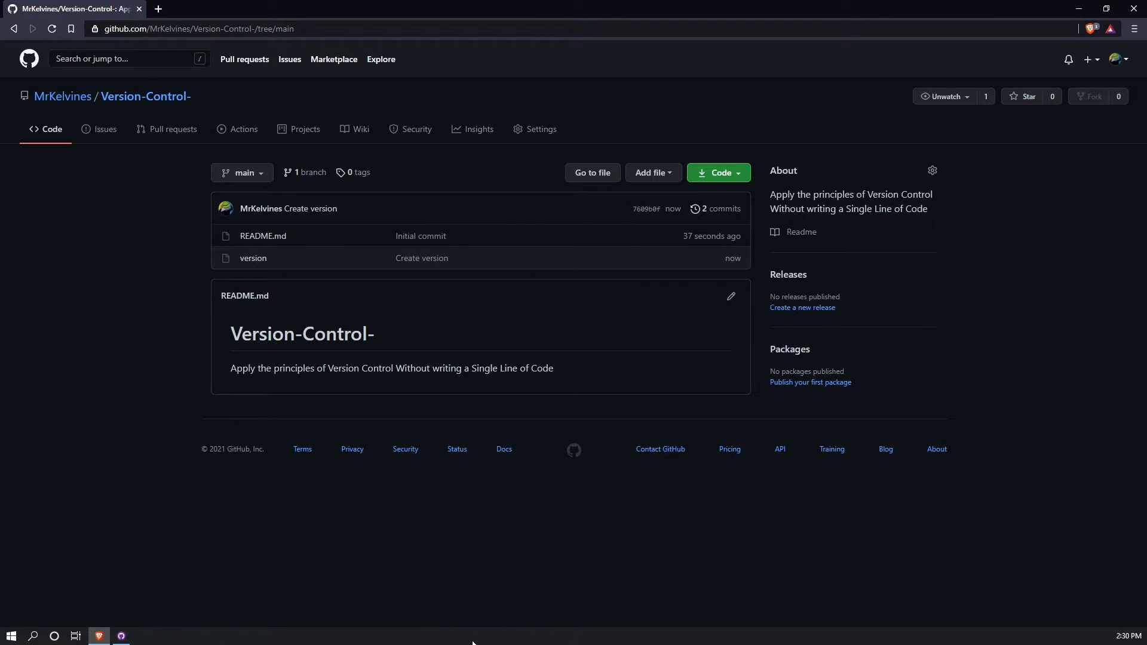
# Switch to GitHub Desktop and clone the Version-Control- repository to D:\git\github tutorials\Version-Control-
pyautogui.click(123, 636)
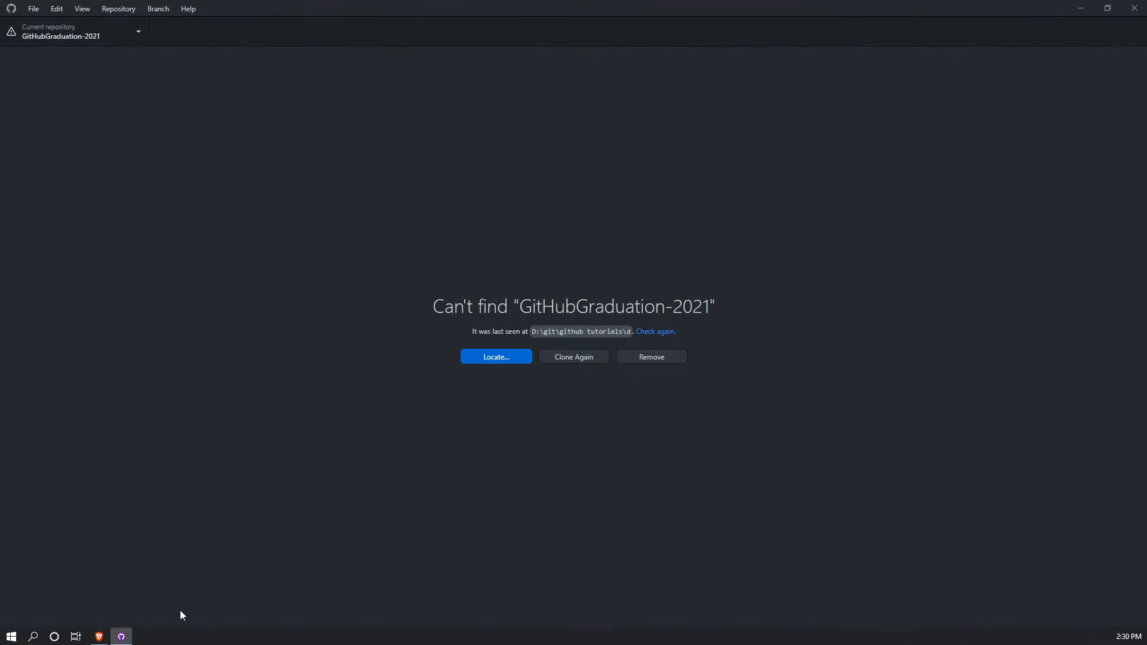
pyautogui.click(35, 10)
pyautogui.click(59, 66)
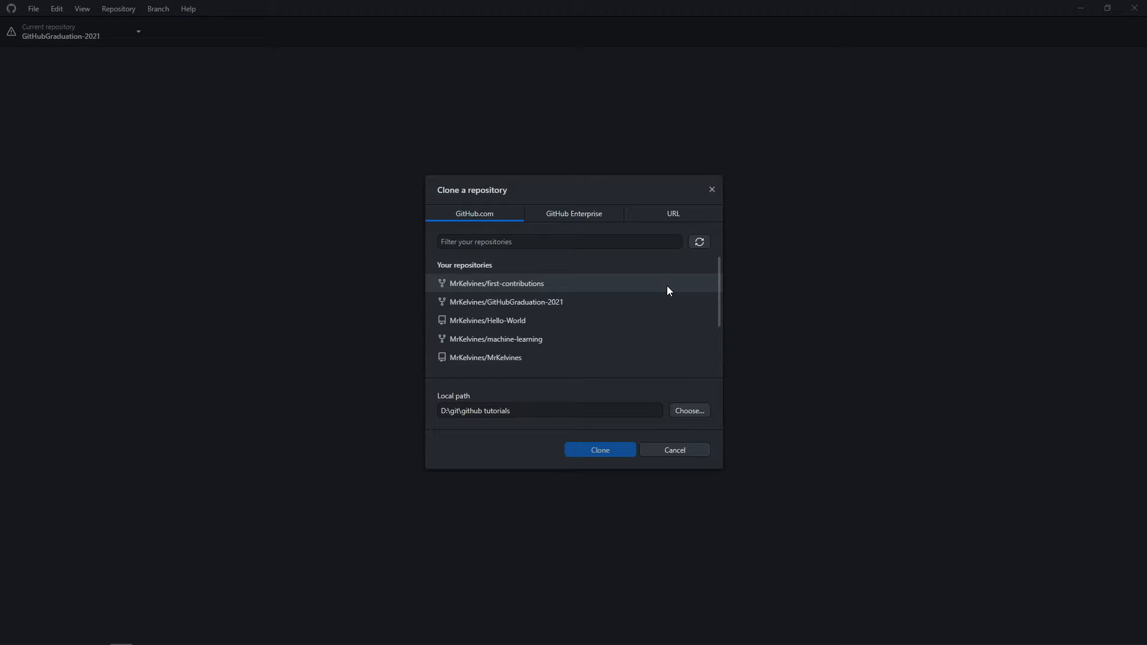
pyautogui.scroll(-3, 659, 282)
pyautogui.scroll(3, 657, 281)
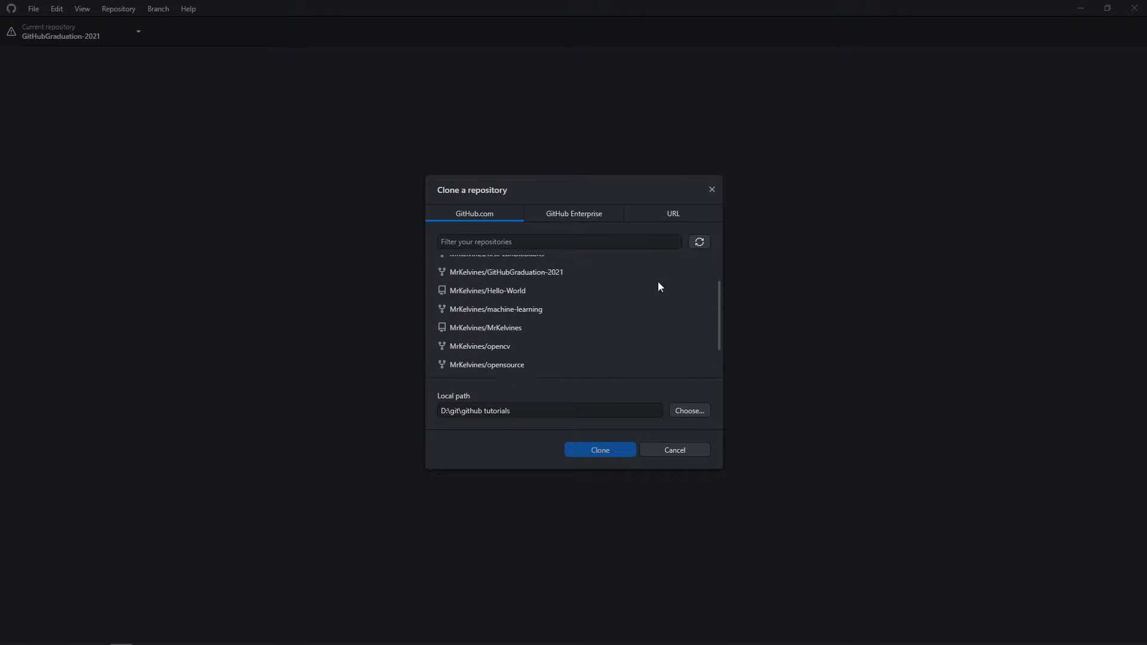
pyautogui.scroll(-3, 657, 281)
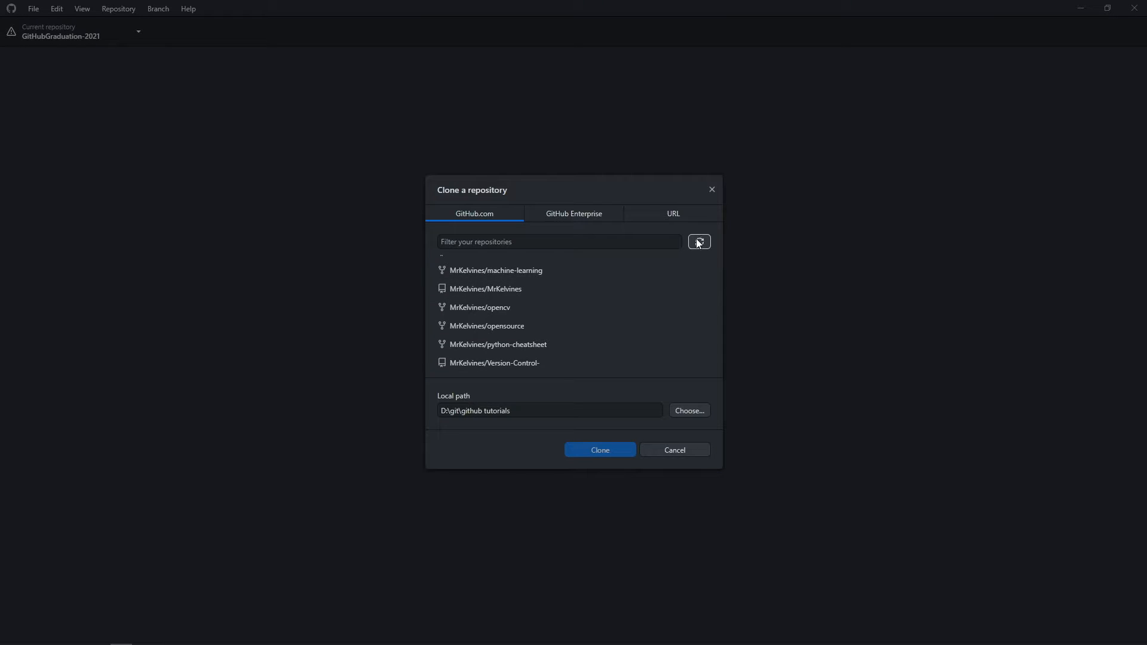
pyautogui.scroll(3, 550, 309)
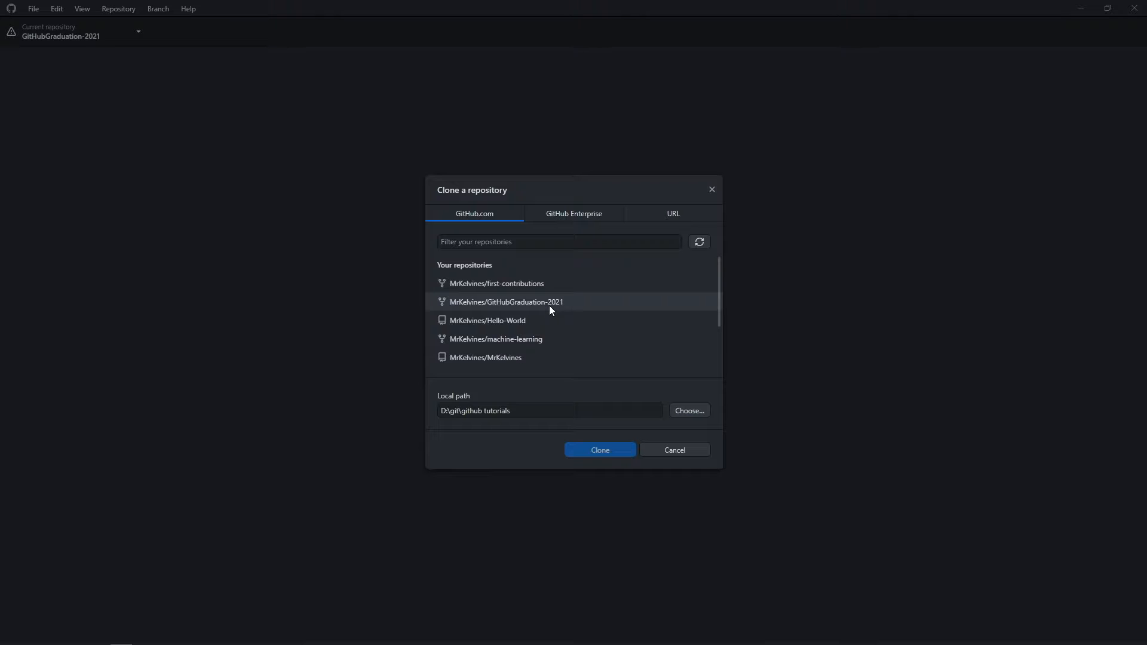
pyautogui.scroll(-3, 549, 307)
pyautogui.scroll(1, 586, 294)
pyautogui.scroll(-1, 580, 302)
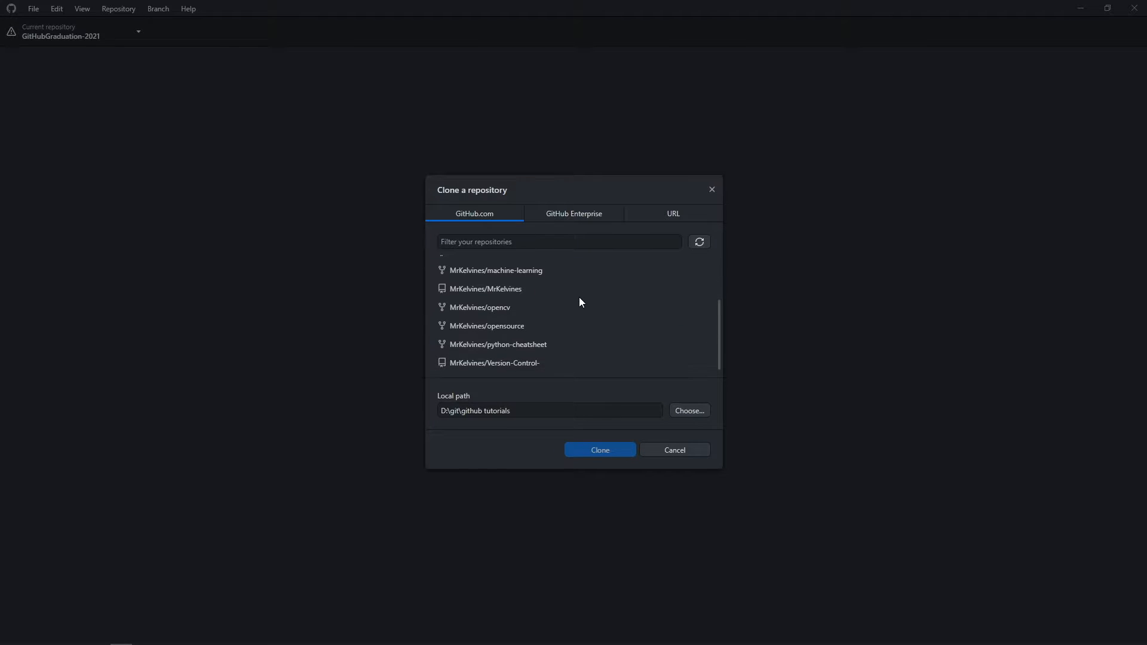
pyautogui.click(499, 362)
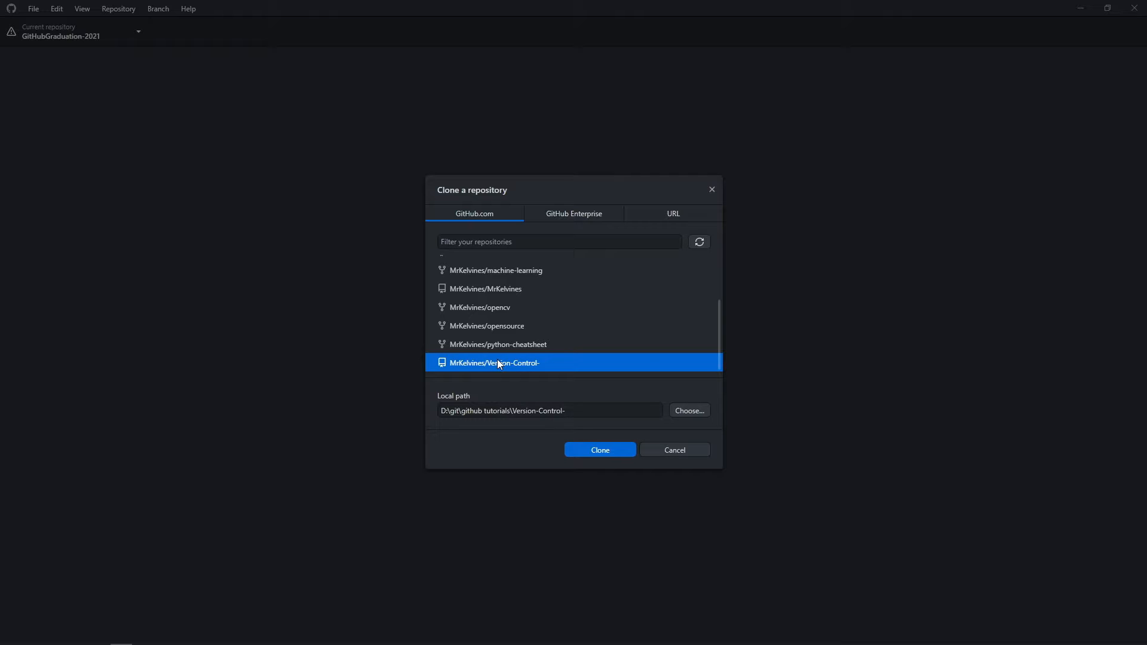
pyautogui.click(587, 408)
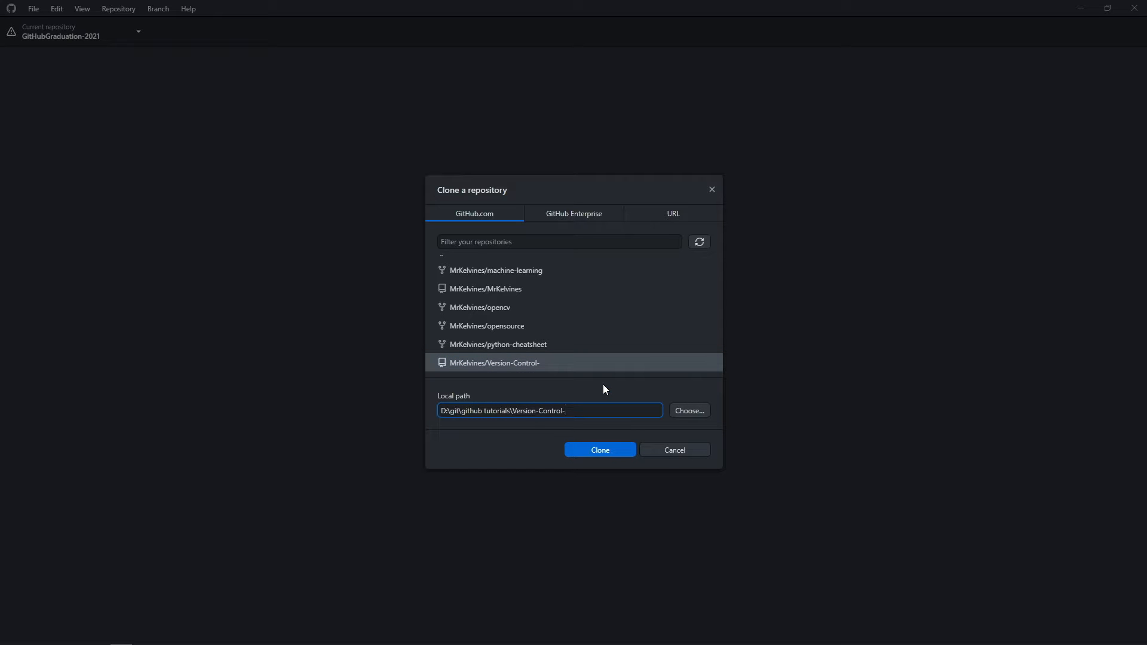
pyautogui.click(610, 449)
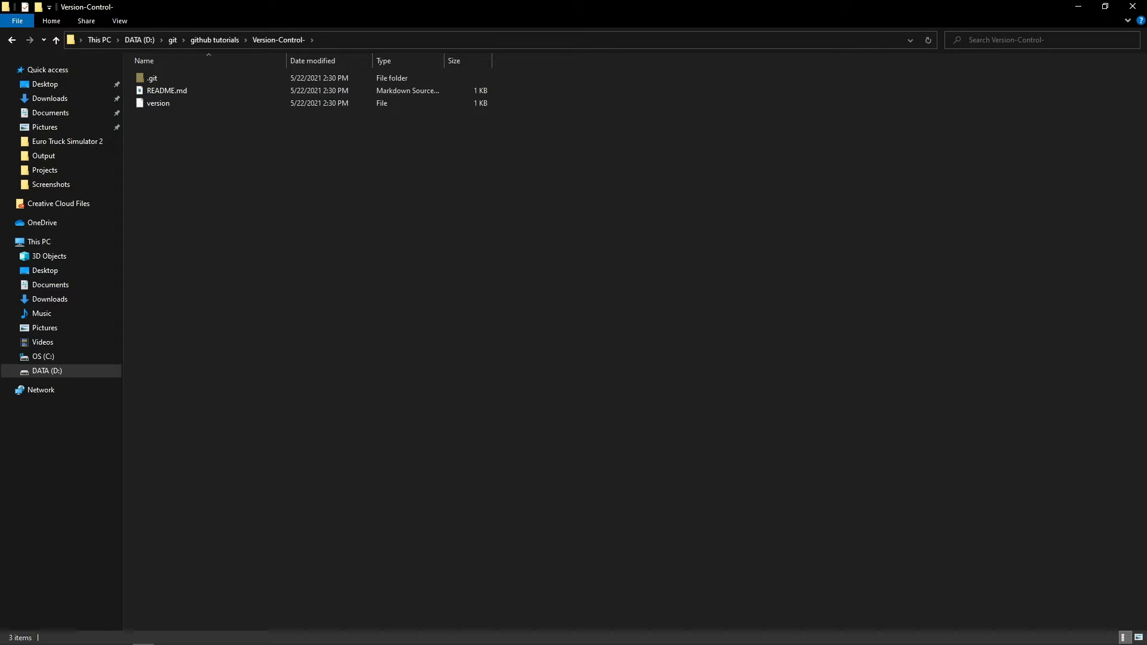
# In File Explorer, display the cloned Version-Control- folder as extra large icons and look over its files
pyautogui.rightClick(725, 304)
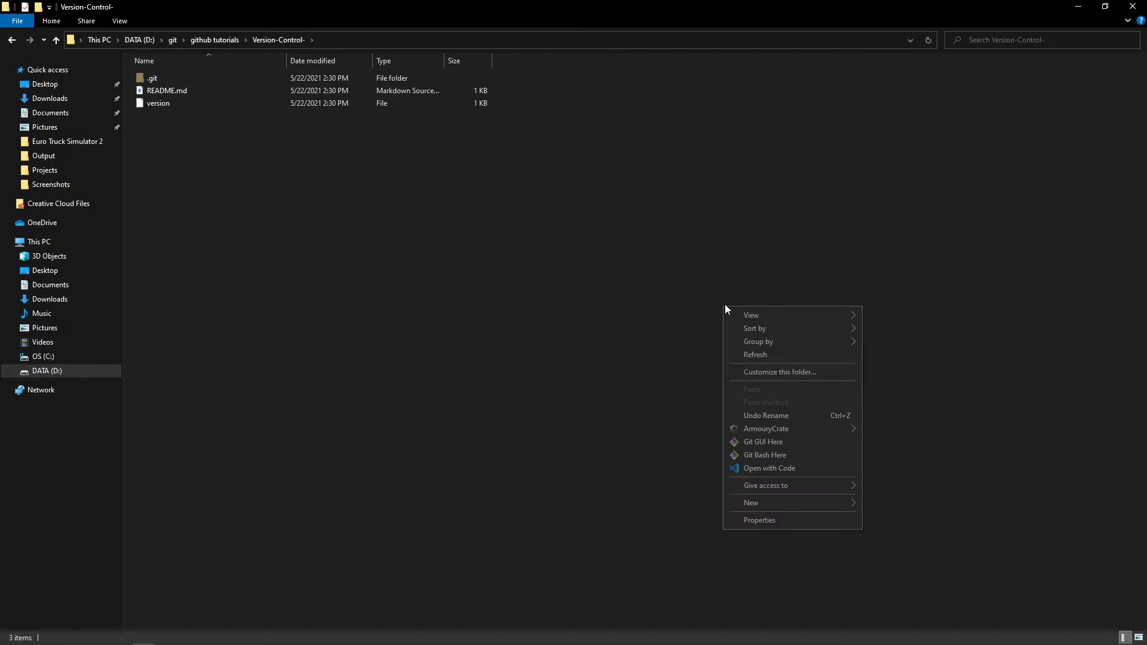
pyautogui.moveTo(758, 315)
pyautogui.click(921, 316)
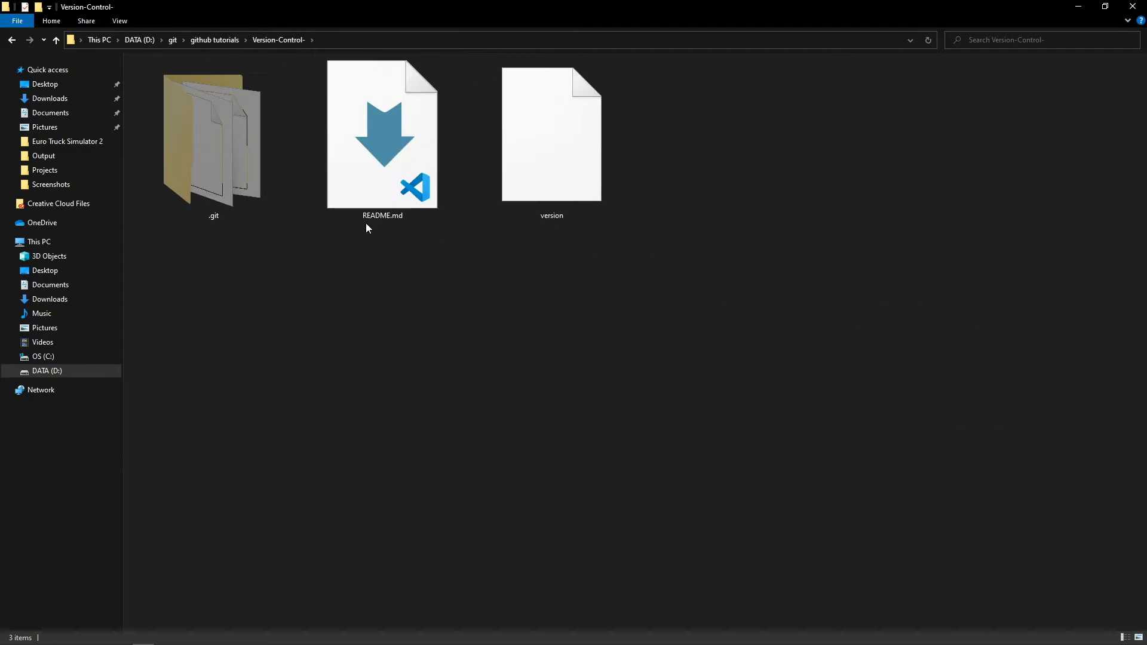
pyautogui.click(370, 184)
pyautogui.click(580, 193)
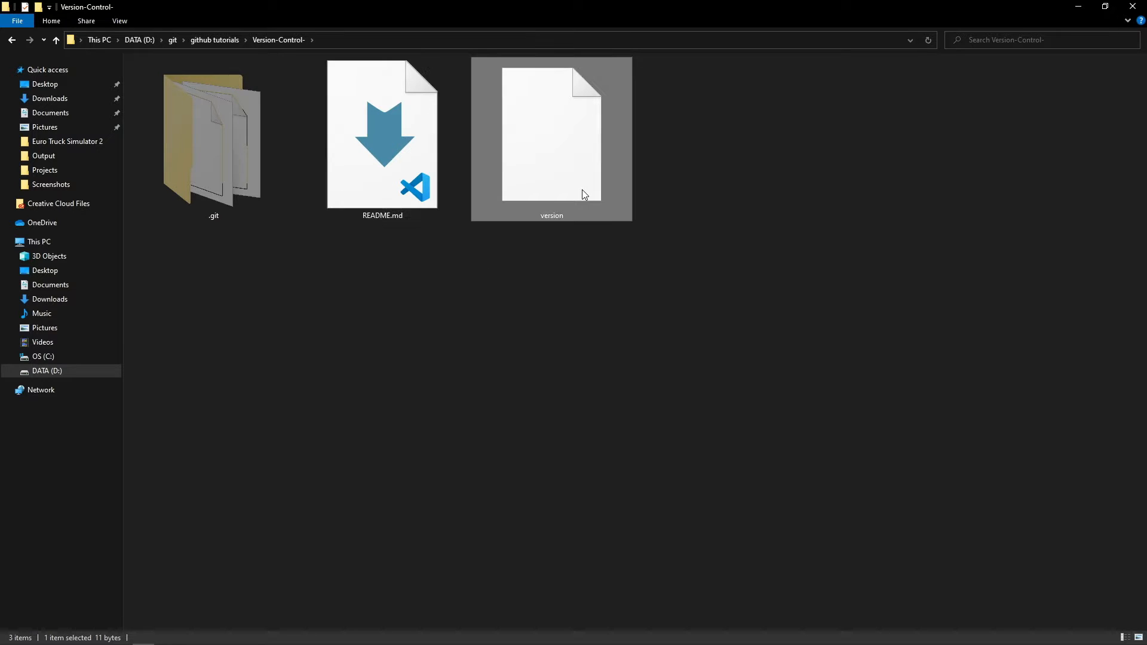
pyautogui.moveTo(228, 283); pyautogui.dragTo(179, 195)
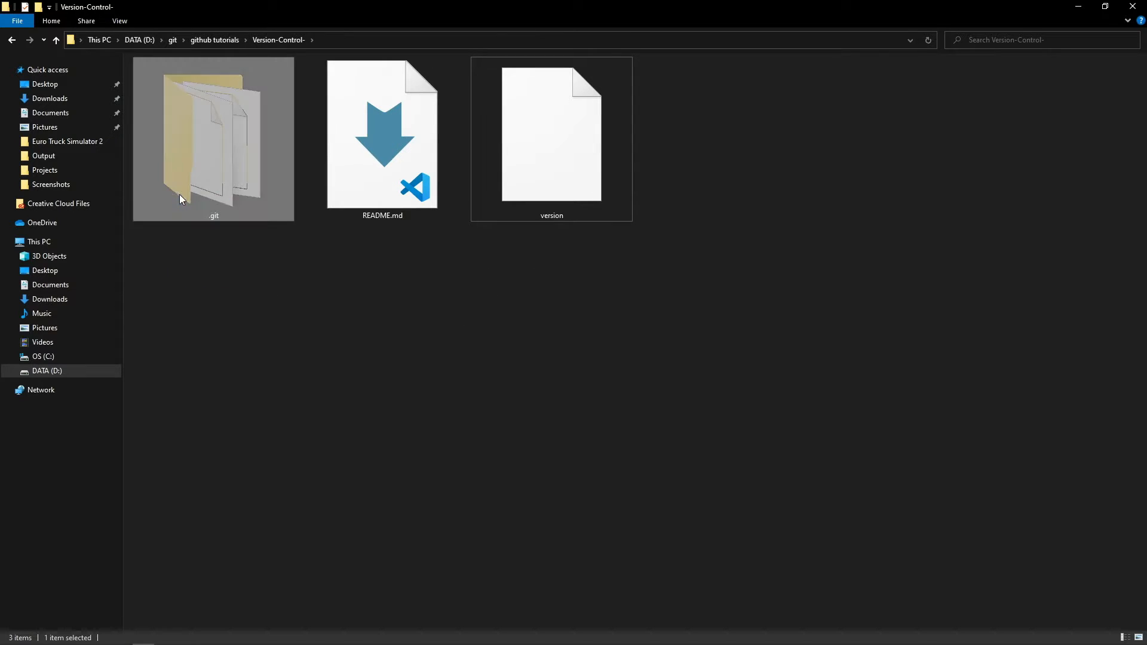
# Create a new text document in the Version-Control- folder and name it version Control 2.txt
pyautogui.rightClick(730, 306)
pyautogui.moveTo(780, 500)
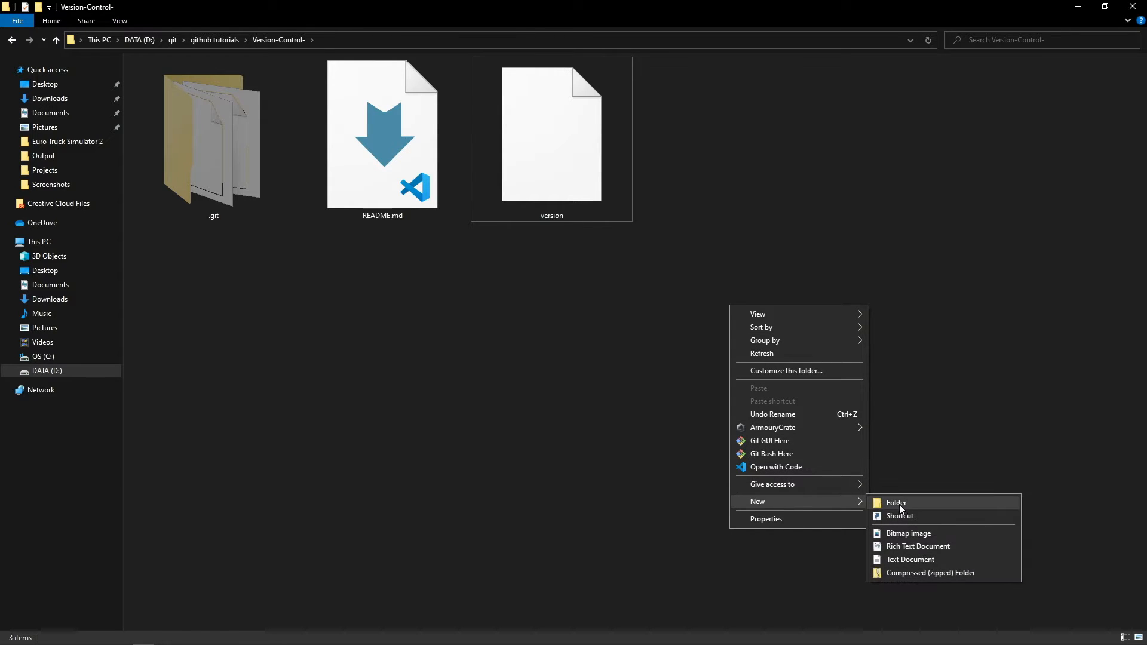
pyautogui.click(899, 561)
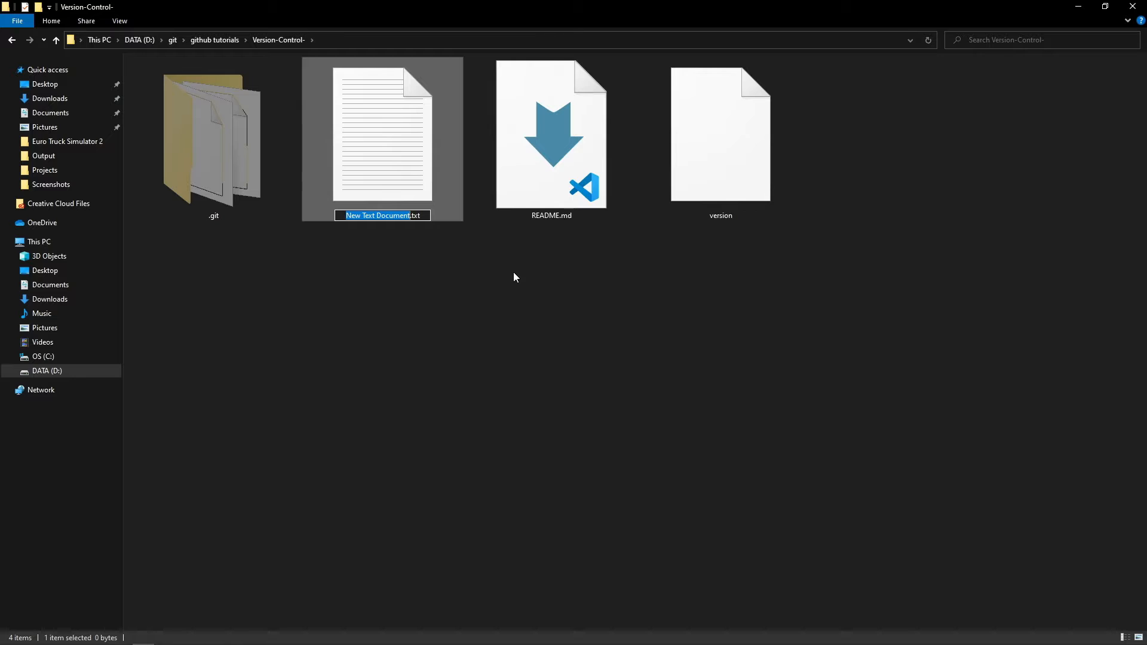
pyautogui.write('versio')
pyautogui.write('n Con')
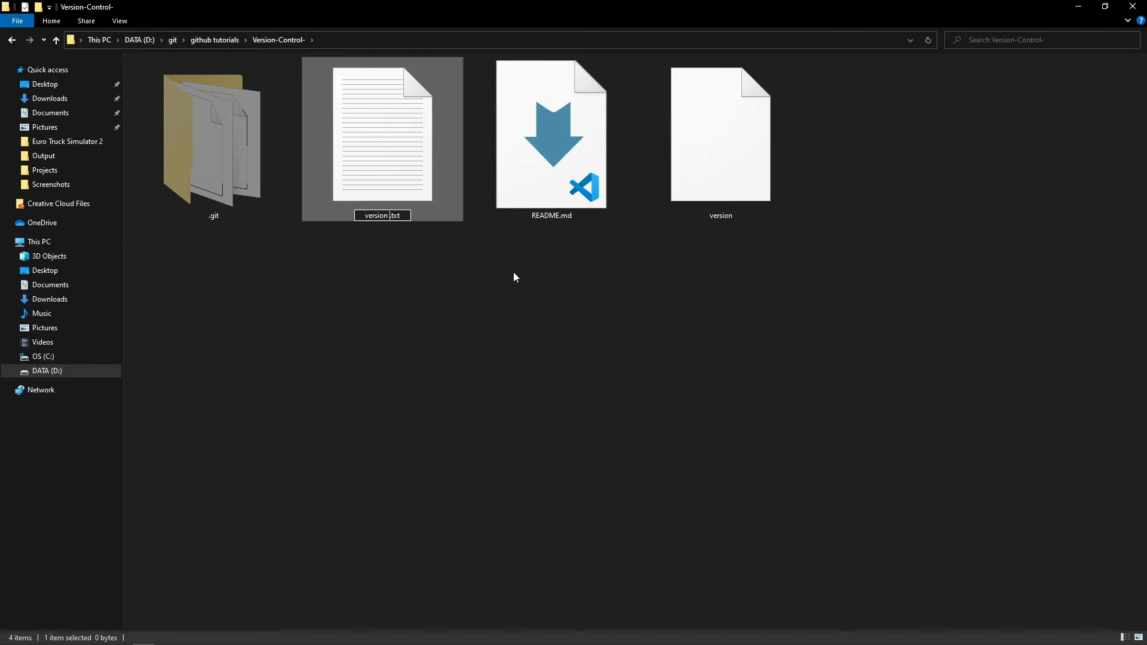
pyautogui.write('trol 2')
pyautogui.press('Return')
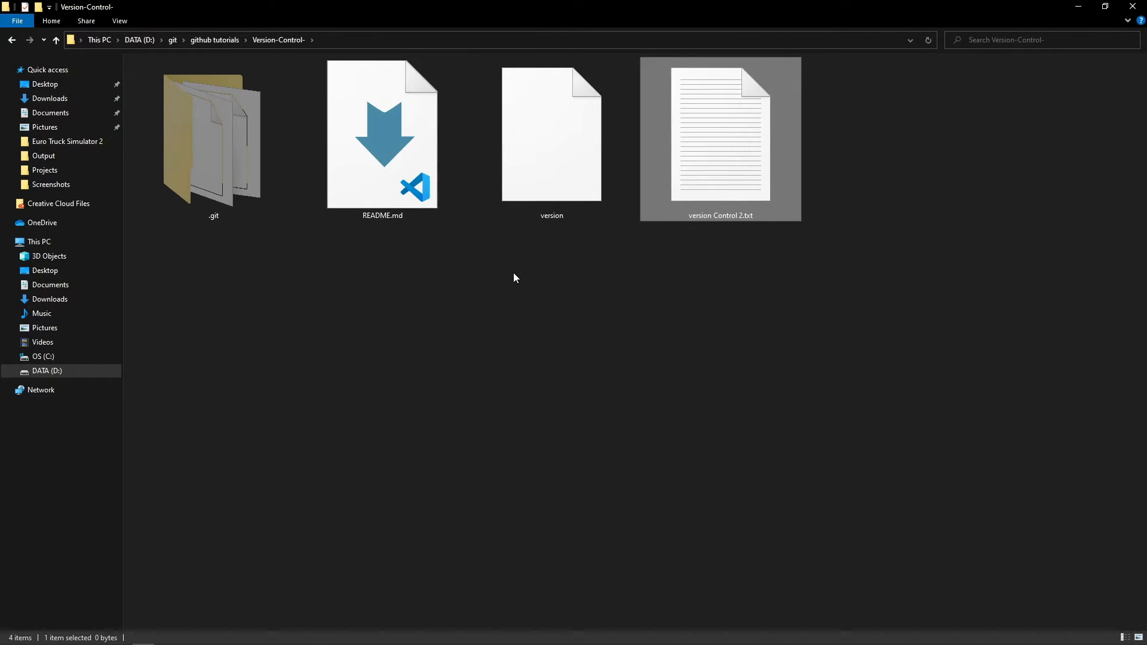
# Open version Control 2.txt in Notepad, enter "This is a sample code", save the file and close it
pyautogui.doubleClick(724, 168)
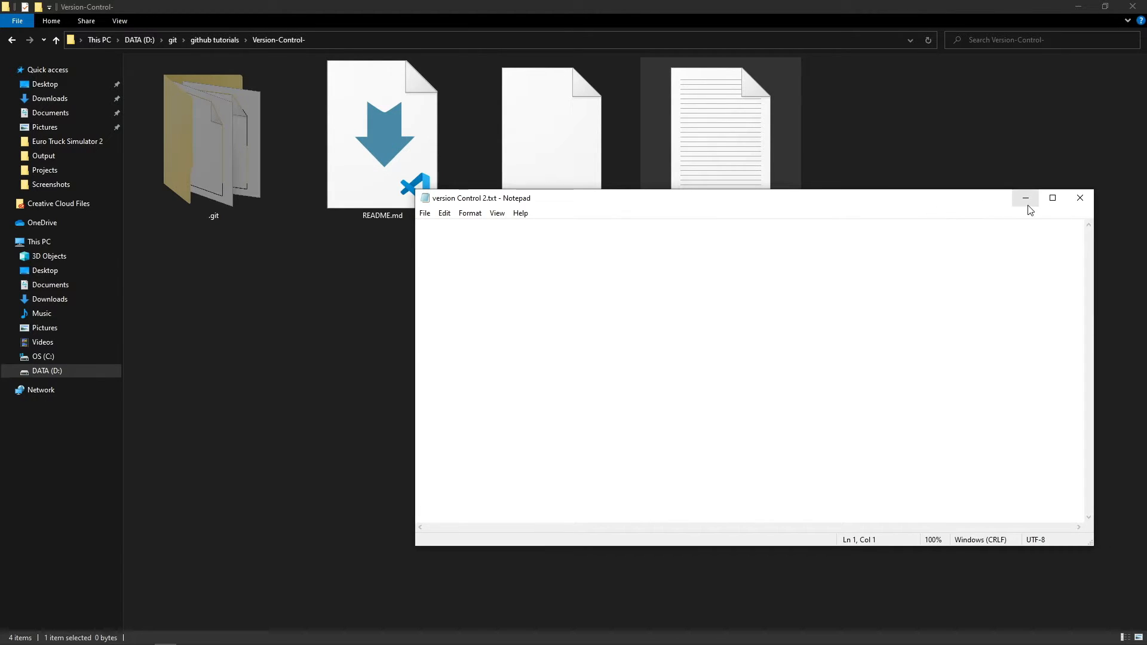
pyautogui.click(1053, 202)
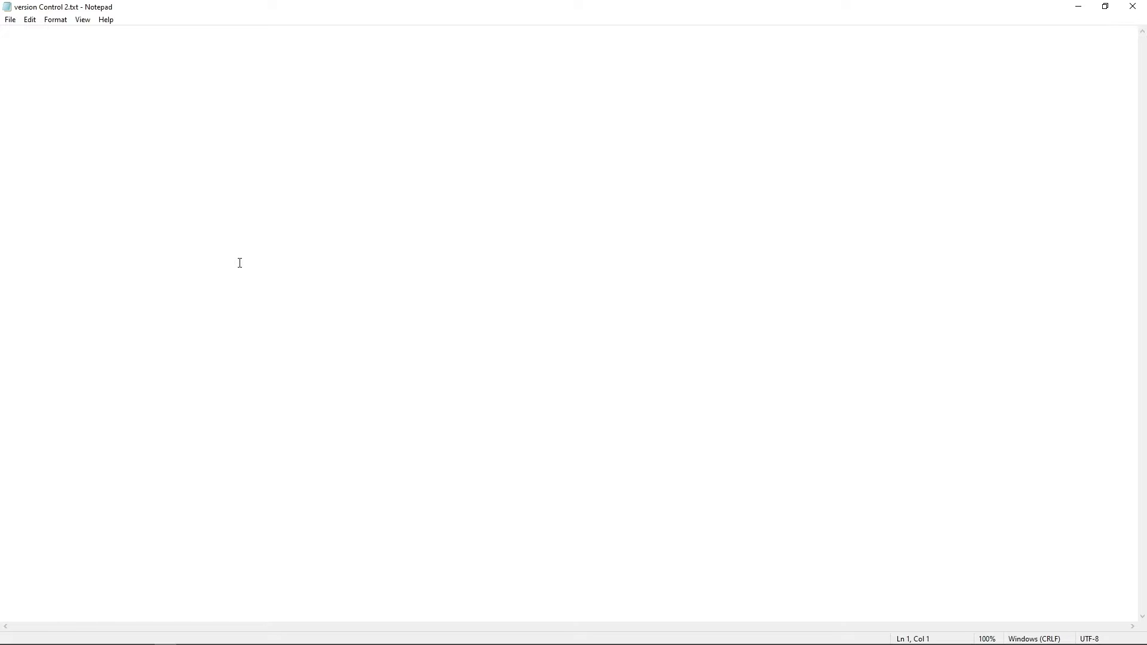
pyautogui.write('This is a sample')
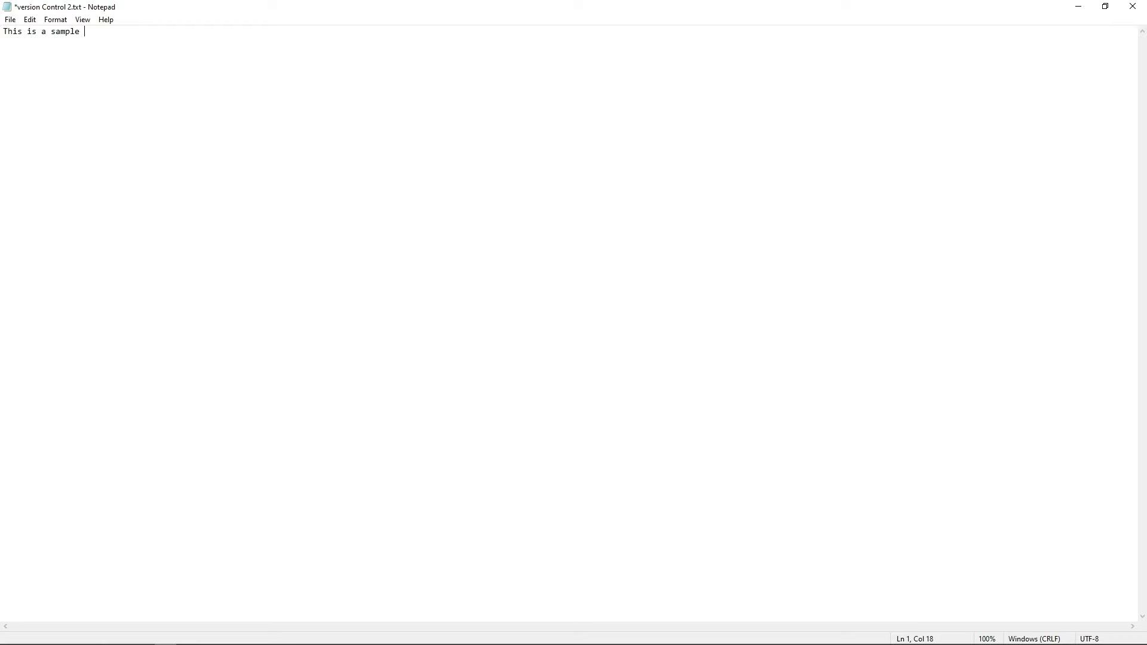
pyautogui.write(' code')
pyautogui.hotkey('ctrl', 's')
pyautogui.click(10, 20)
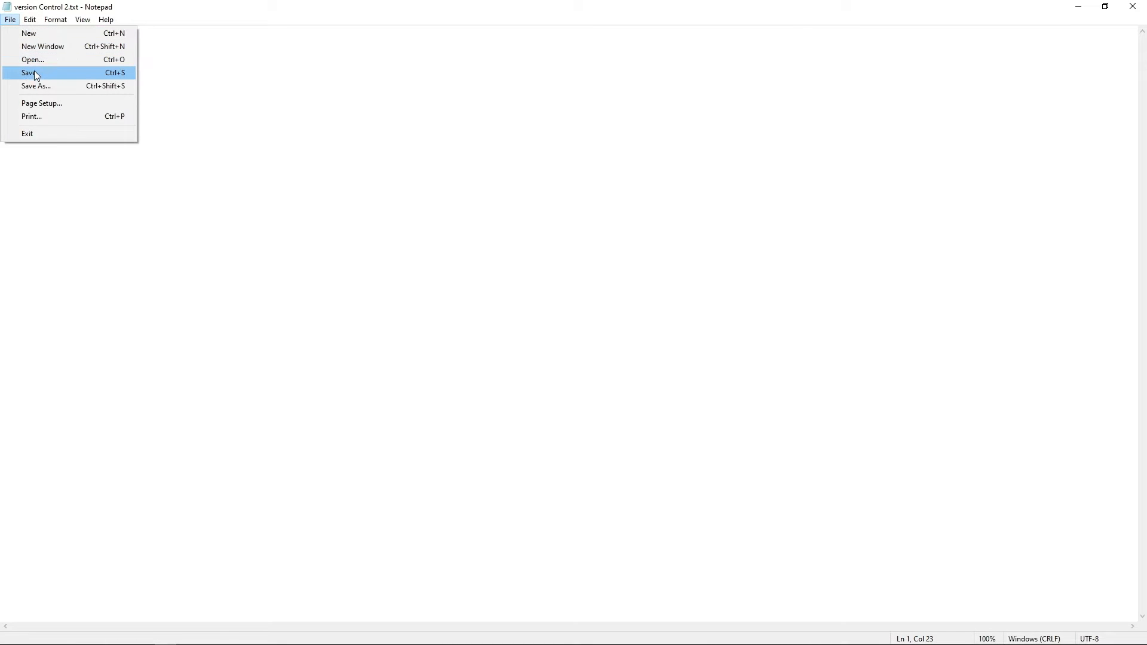
pyautogui.click(36, 73)
pyautogui.click(1133, 6)
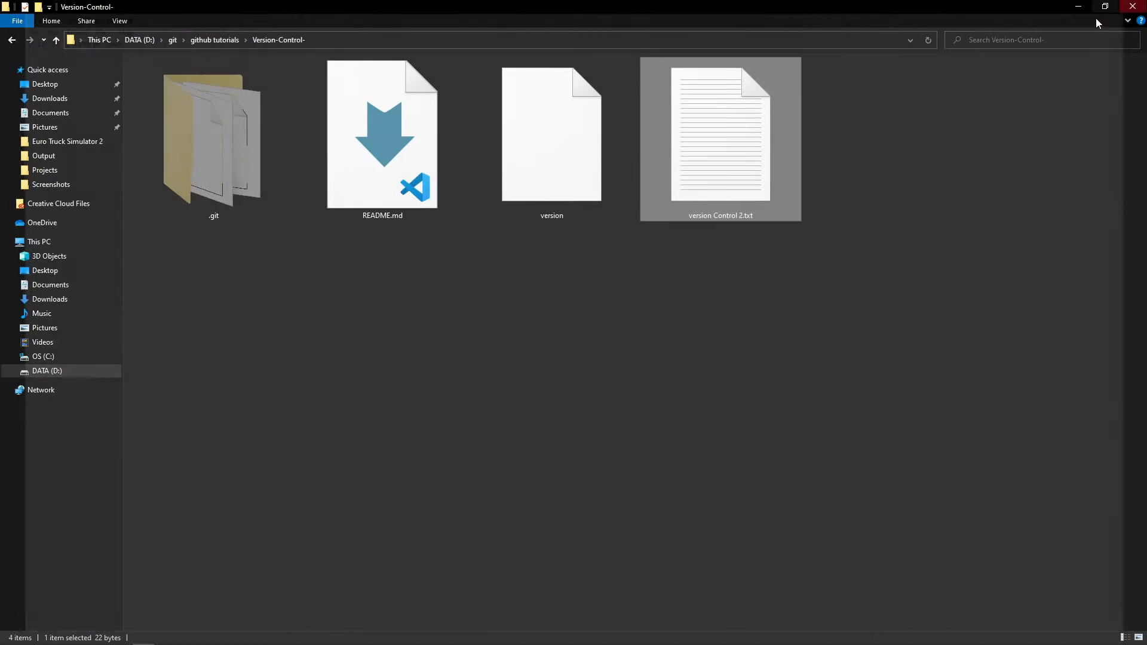
# Create another text document in the folder and rename it version.py, replacing the .txt extension
pyautogui.rightClick(588, 294)
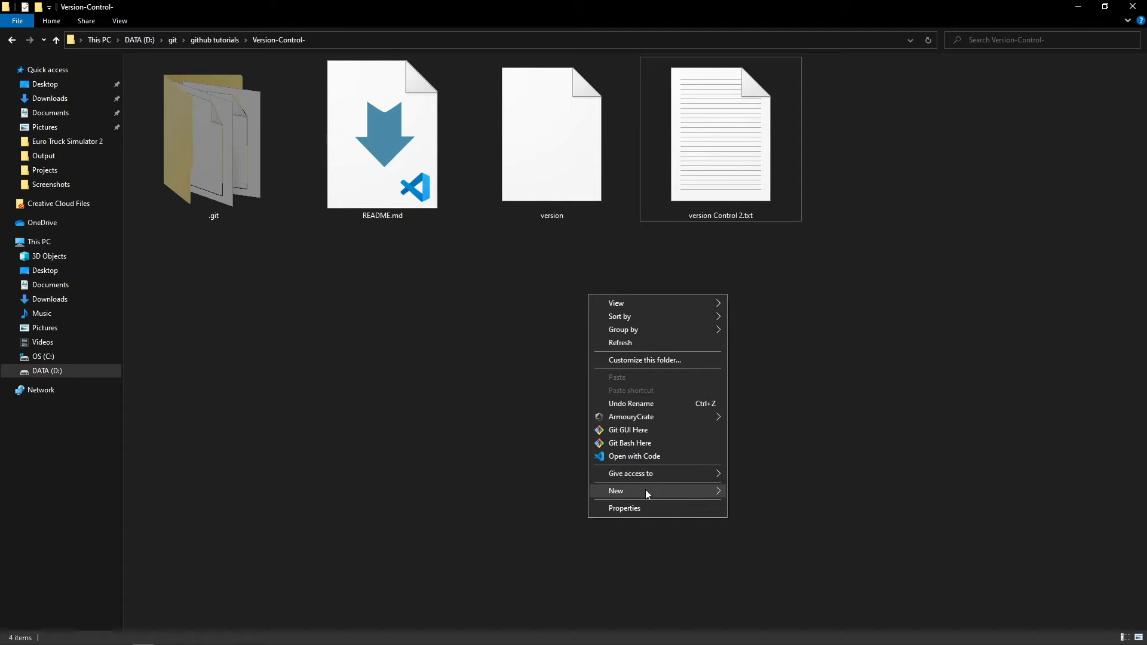
pyautogui.moveTo(647, 491)
pyautogui.click(768, 549)
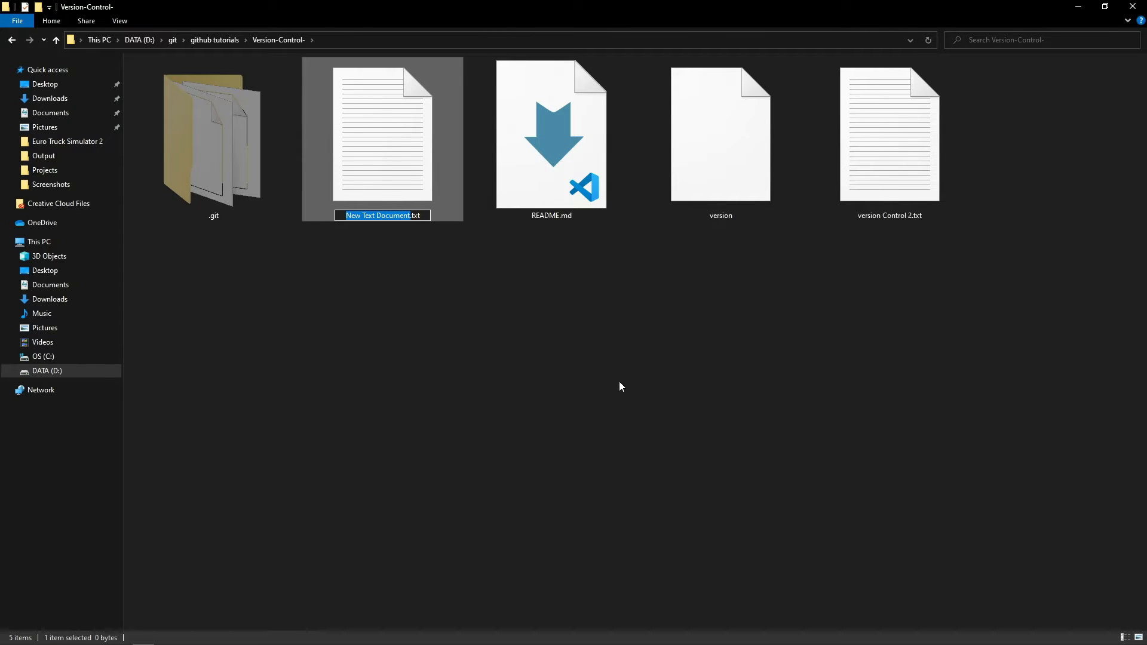
pyautogui.write('version')
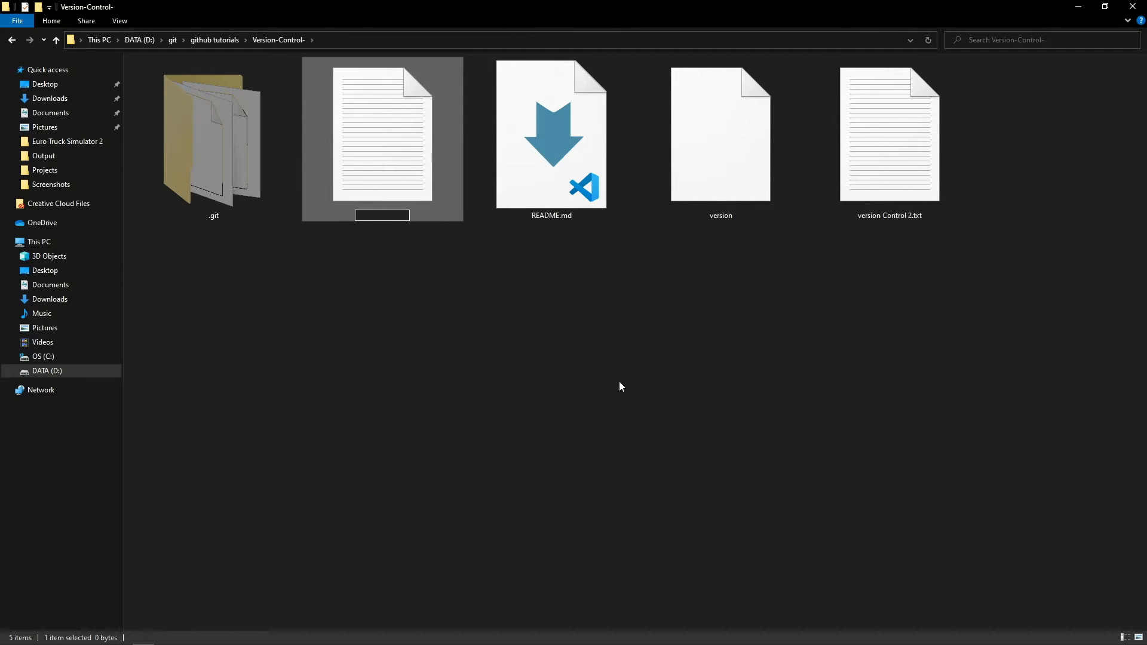
pyautogui.write('.py')
pyautogui.press('Delete')
pyautogui.press('Delete')
pyautogui.press('Delete')
pyautogui.press('Return')
pyautogui.press('Return')
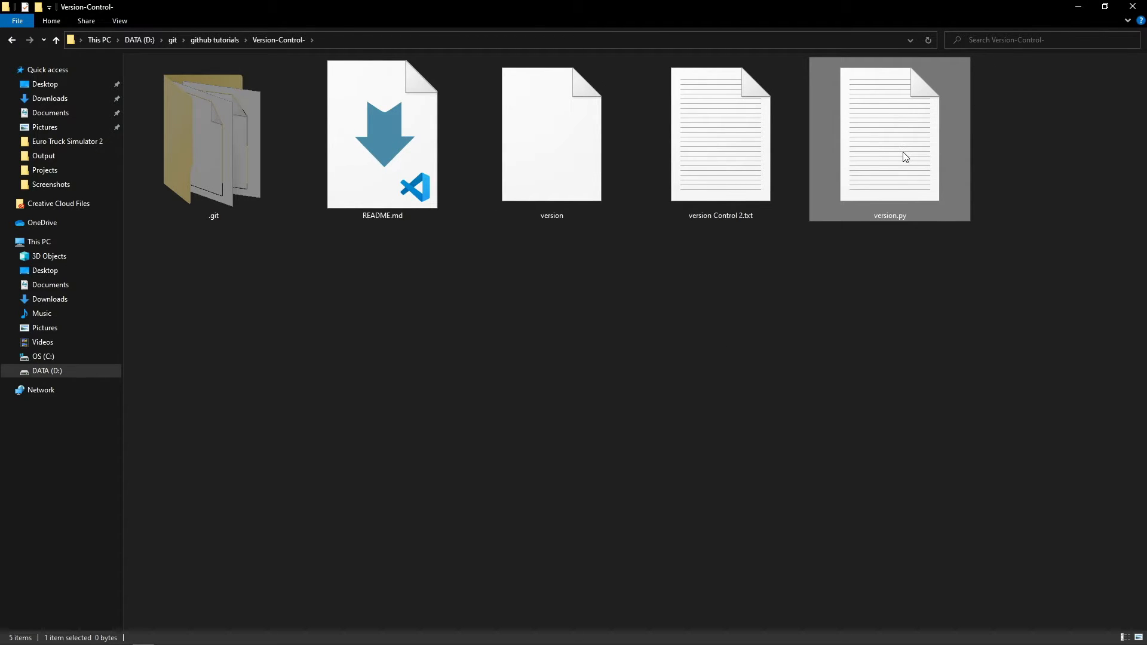
# Create a third text document in the folder and rename it setup.js, replacing the .txt extension
pyautogui.rightClick(650, 302)
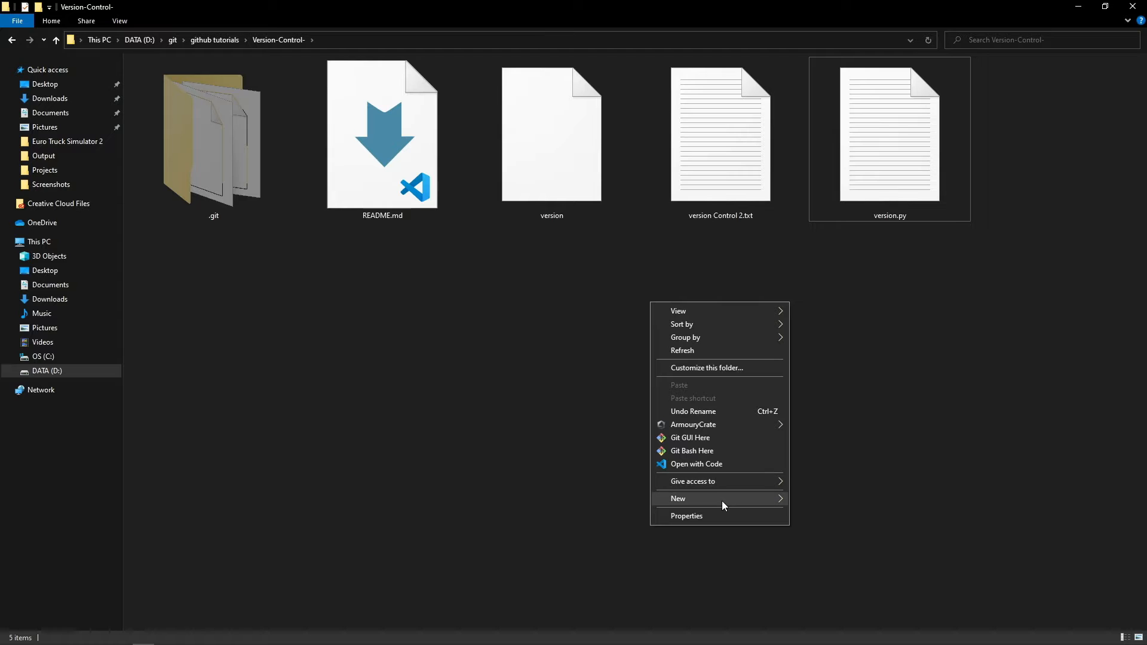
pyautogui.moveTo(721, 498)
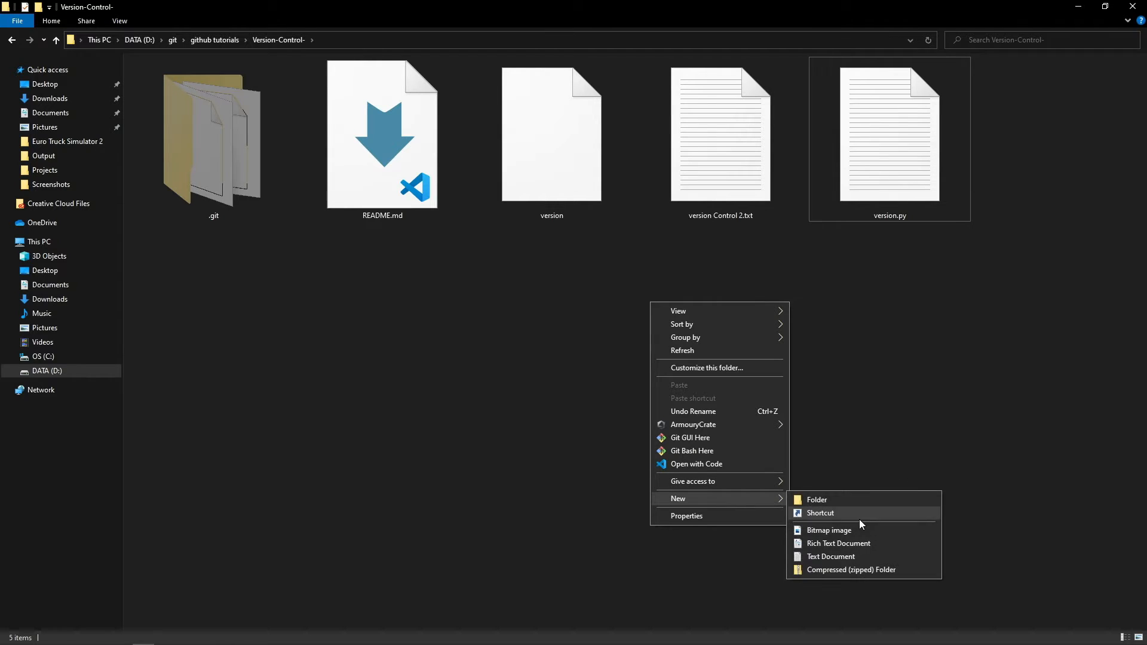
pyautogui.click(847, 558)
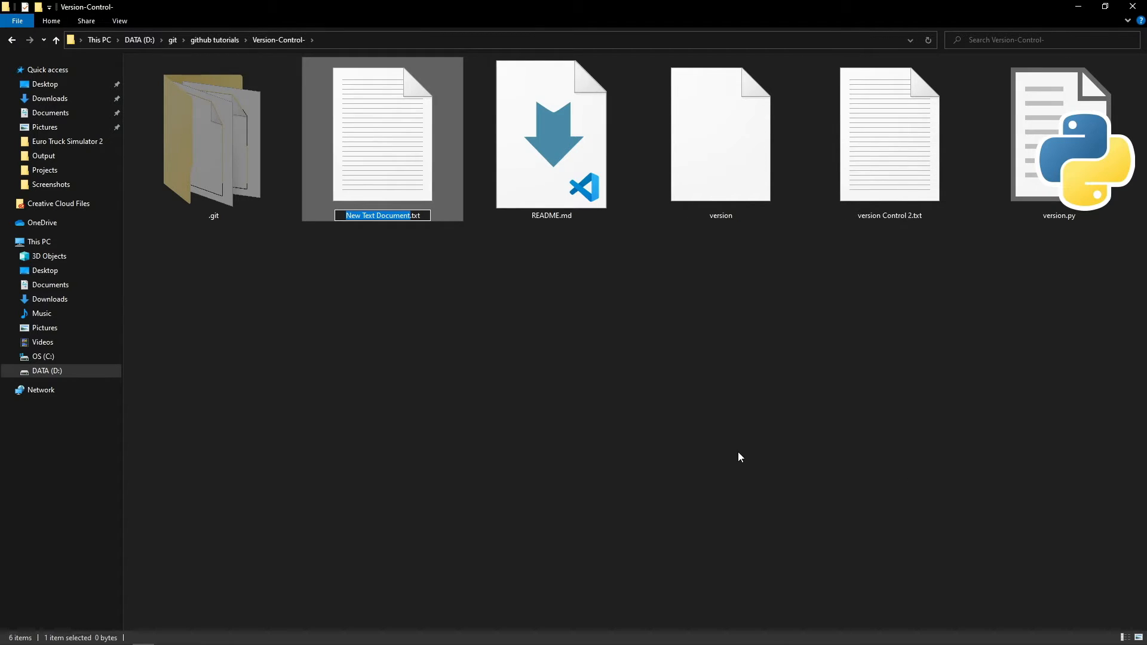
pyautogui.write('ver')
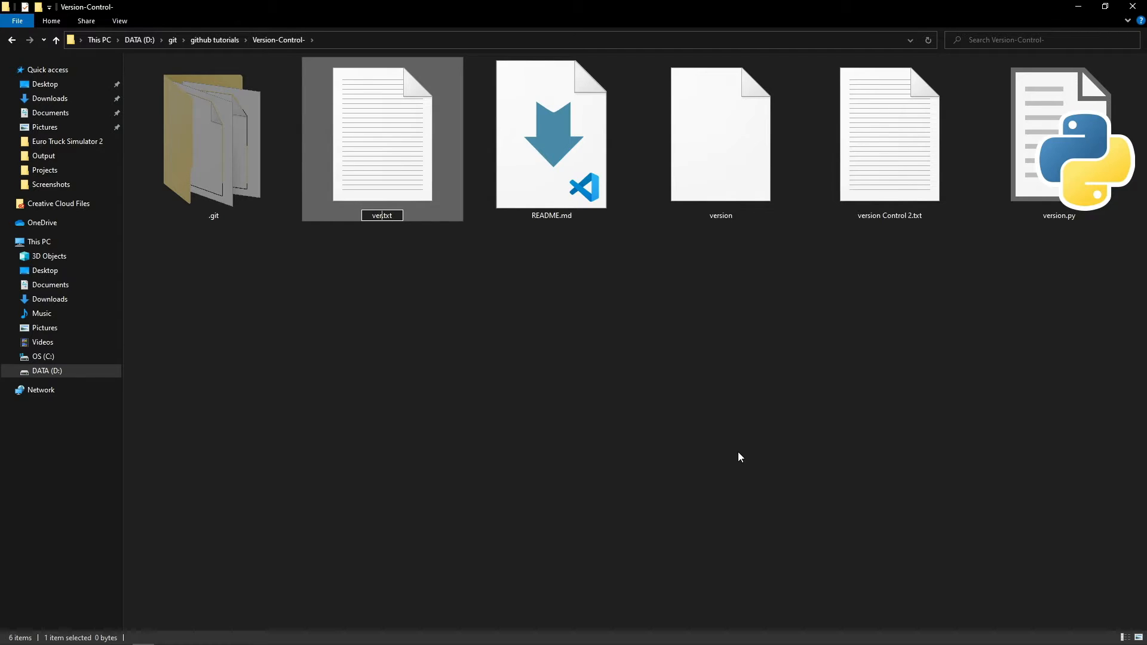
pyautogui.press('Return')
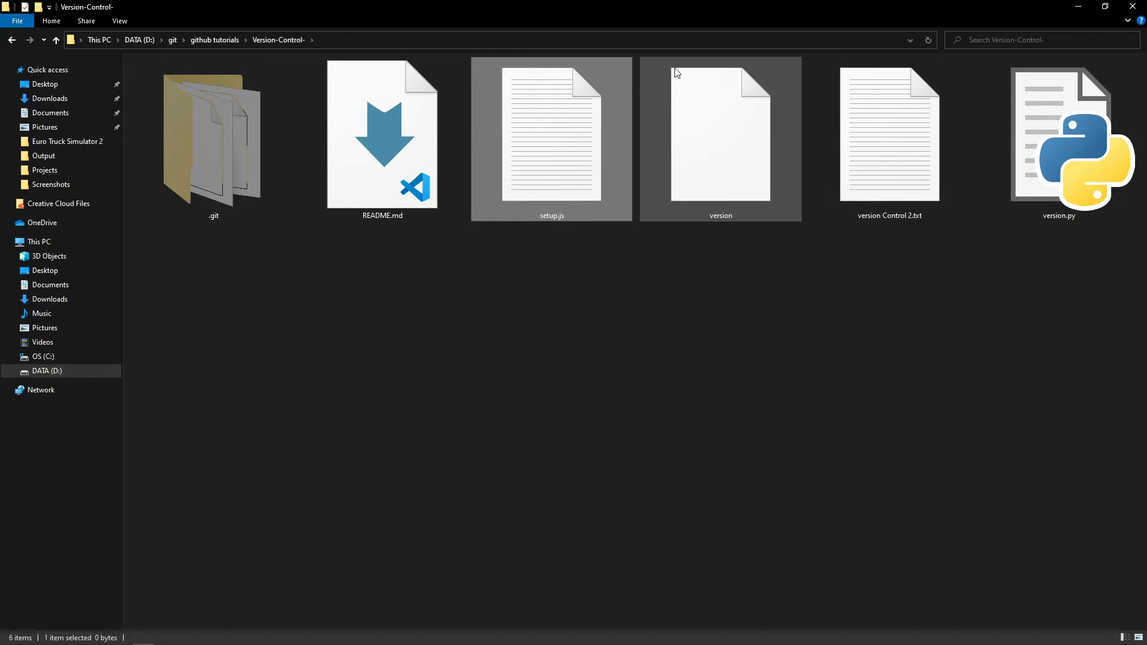
# Open setup.js with Visual Studio Code, enter JAVASCRIPT on line 1, save the file and minimise the editor
pyautogui.doubleClick(569, 117)
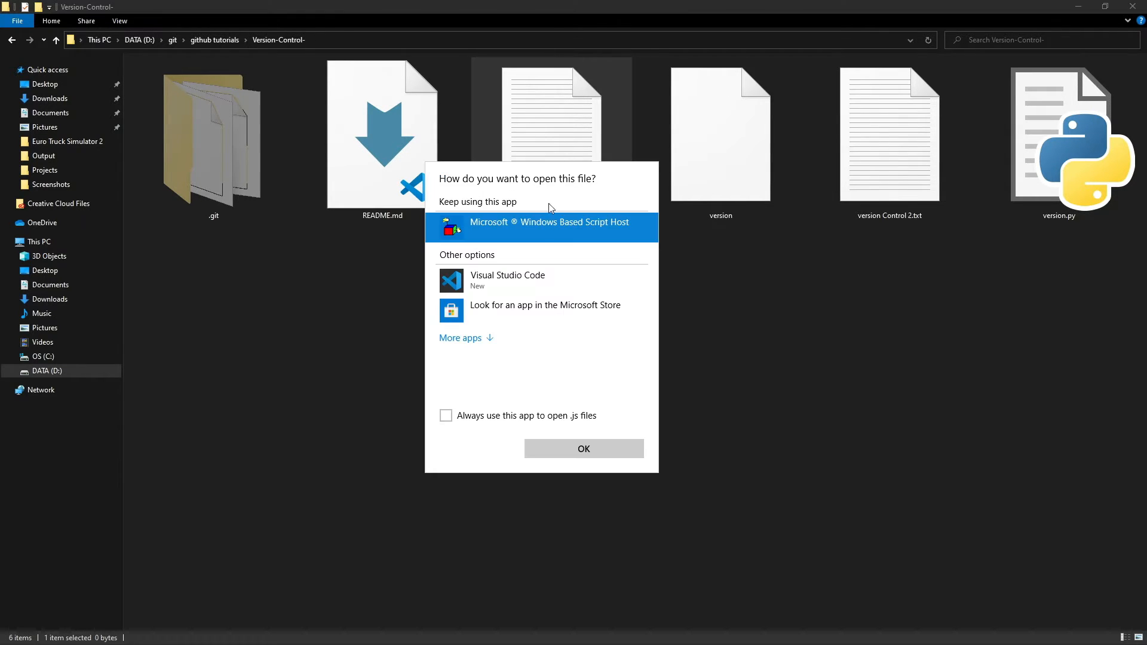
pyautogui.click(521, 291)
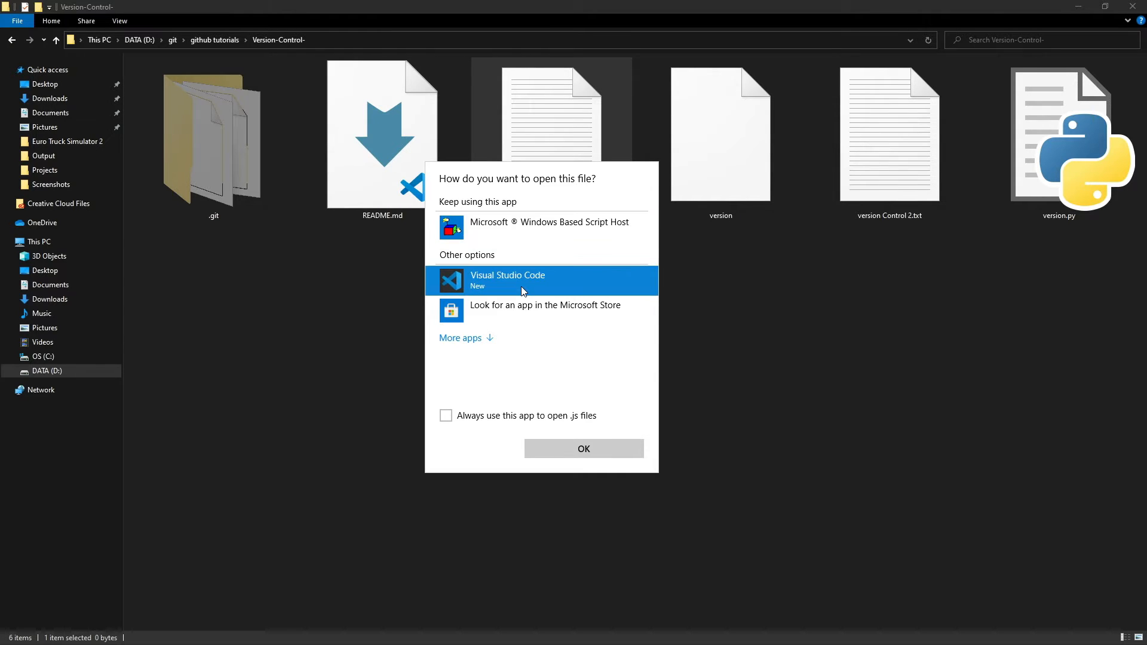
pyautogui.click(578, 453)
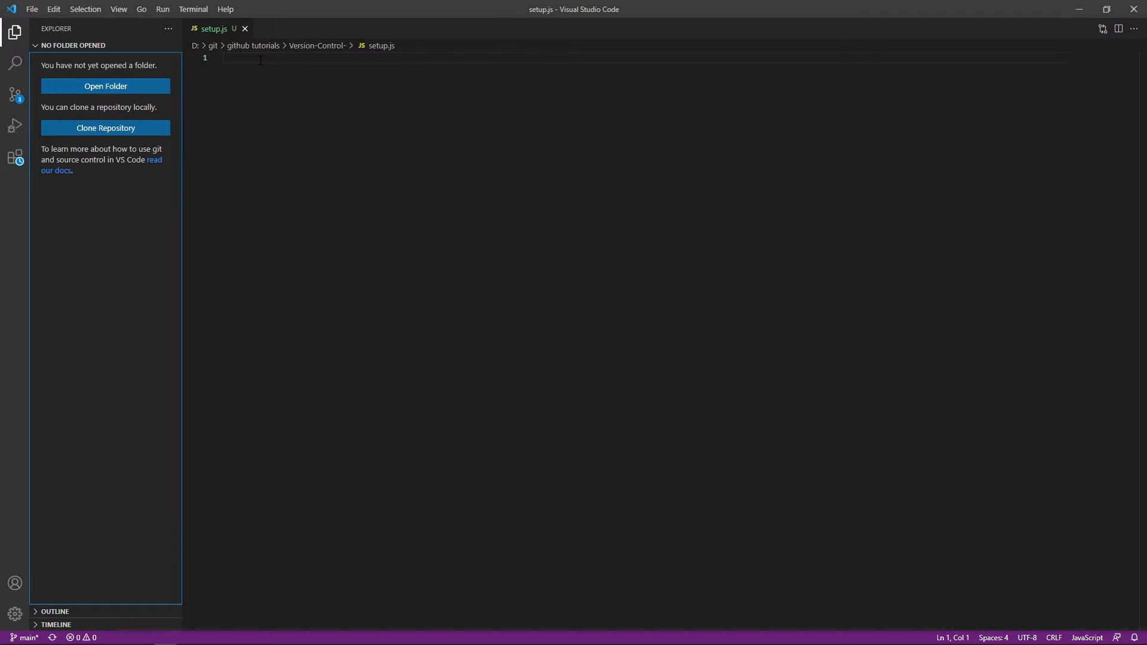
pyautogui.click(260, 60)
pyautogui.write('JAVA')
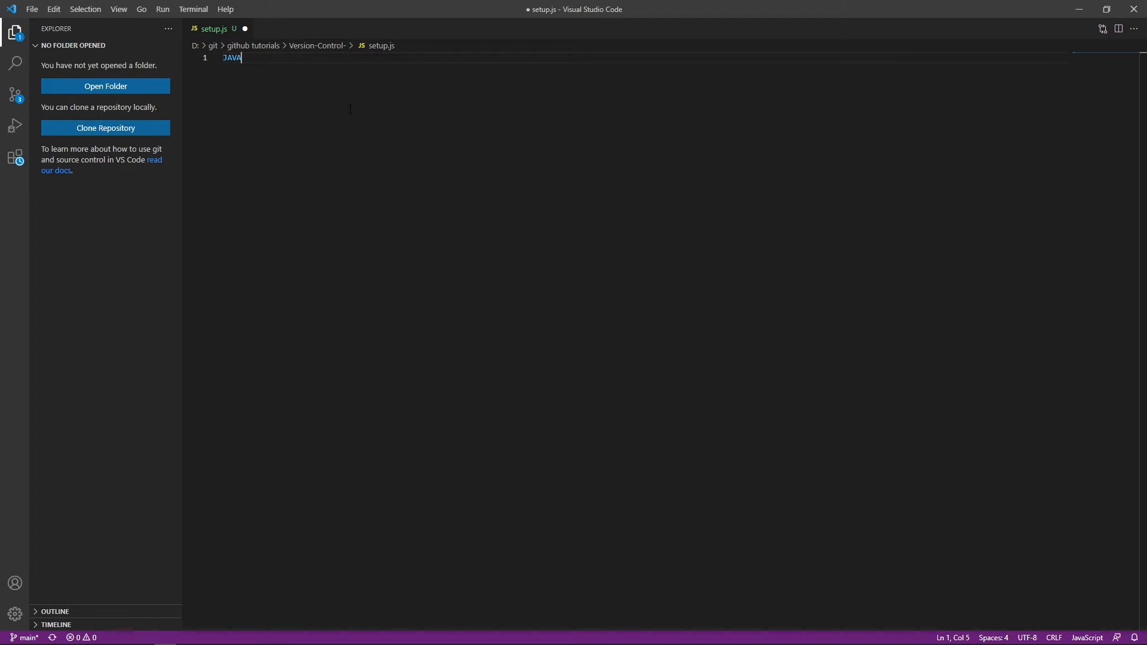
pyautogui.write('SCRIPT')
pyautogui.click(35, 9)
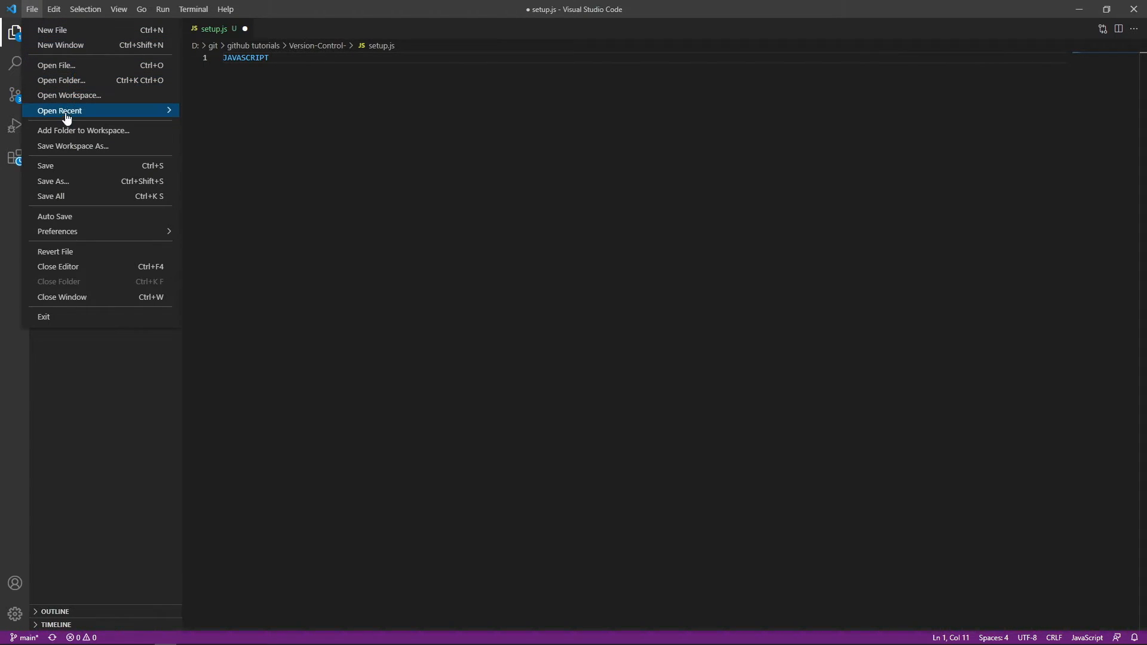
pyautogui.click(65, 166)
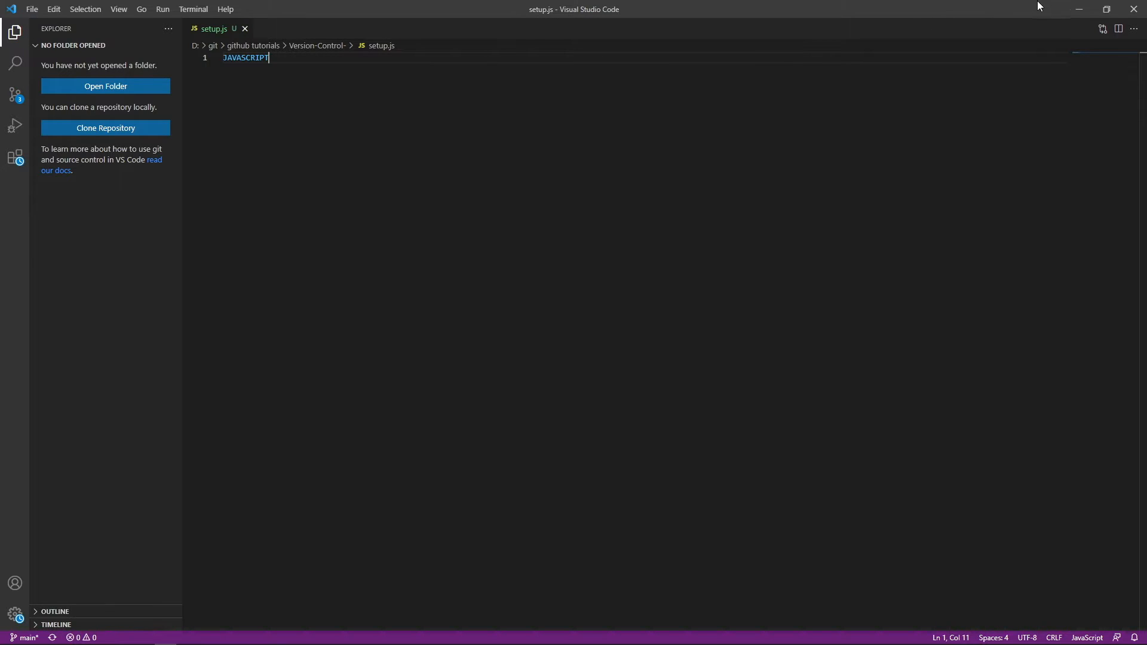
pyautogui.click(1078, 9)
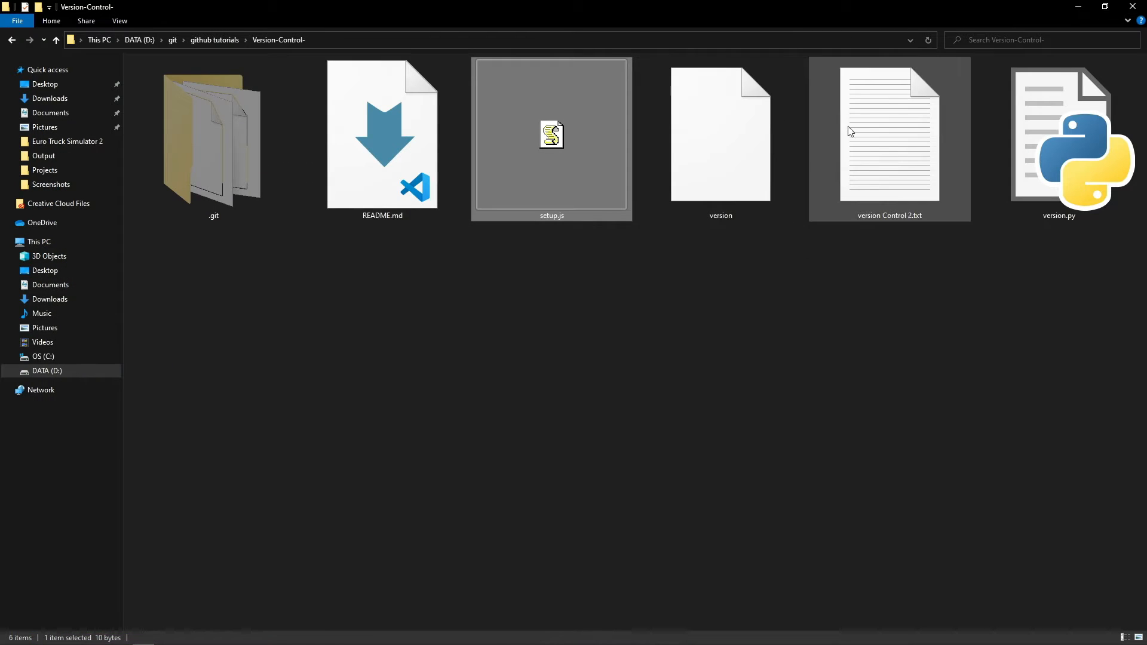
# Open version.py in Visual Studio Code, show its editor and clear the stray letters from line 1
pyautogui.click(1047, 148)
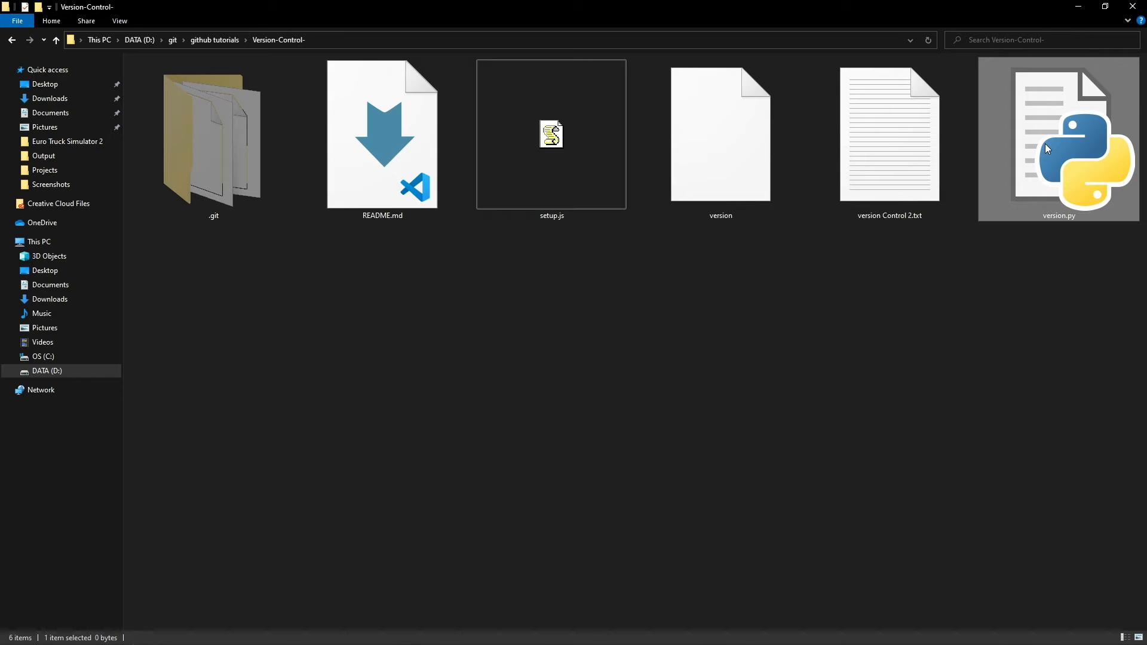
pyautogui.doubleClick(1047, 149)
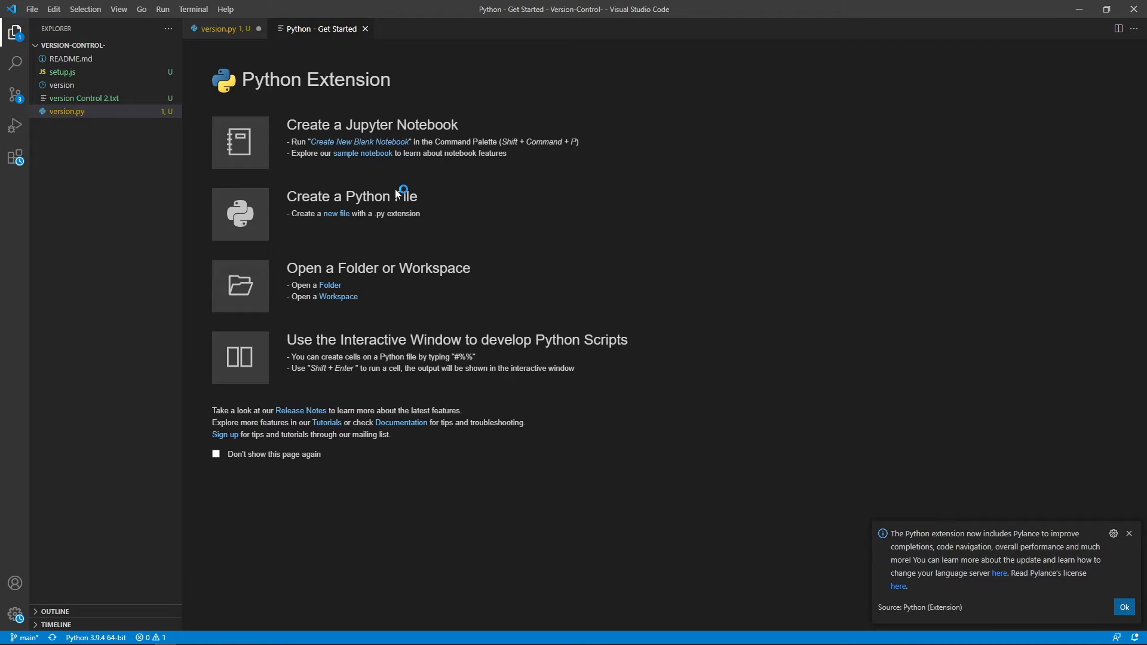
pyautogui.click(229, 28)
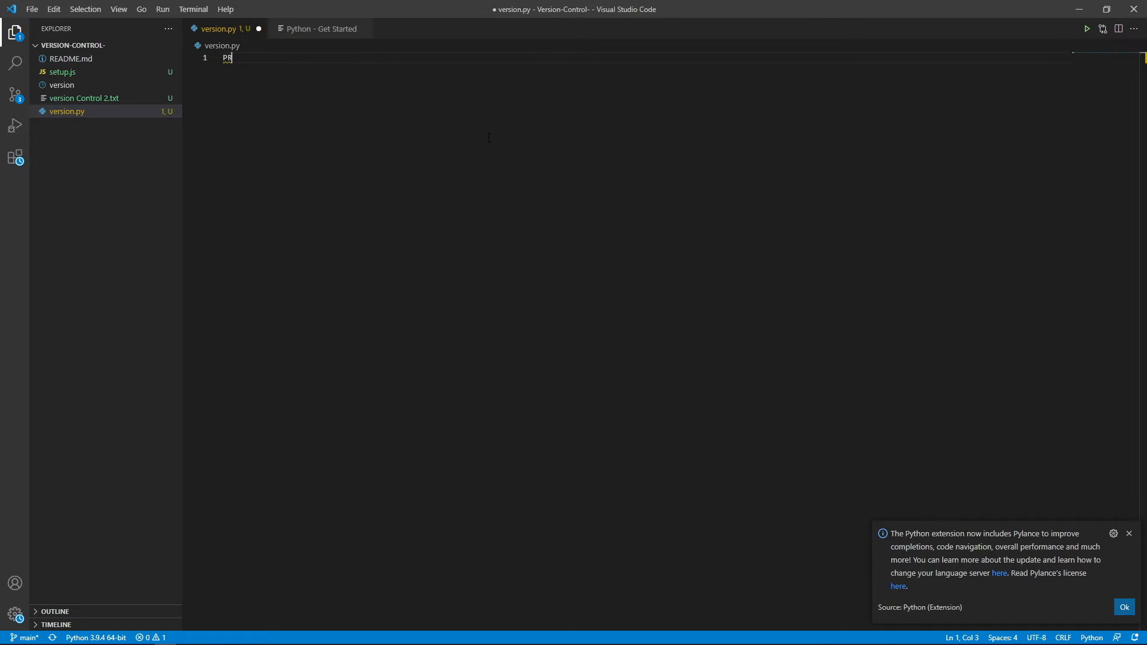
pyautogui.press('BackSpace')
pyautogui.press('BackSpace')
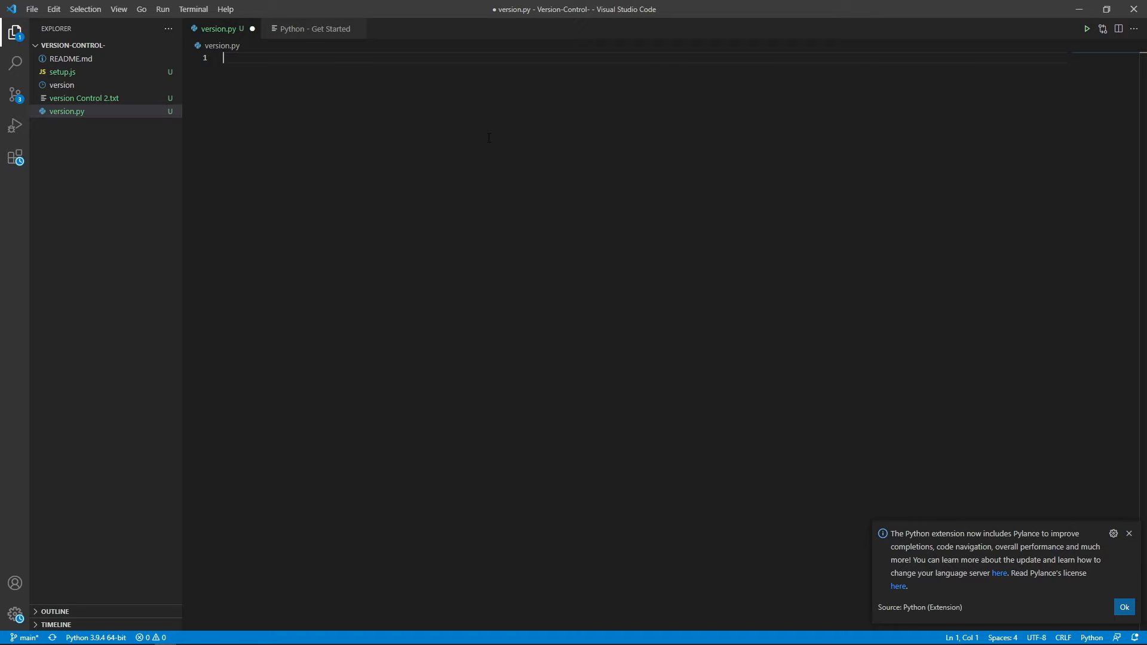
# Enter a print statement with the text Version Control Sample 2 on line 1 of version.py
pyautogui.write('print')
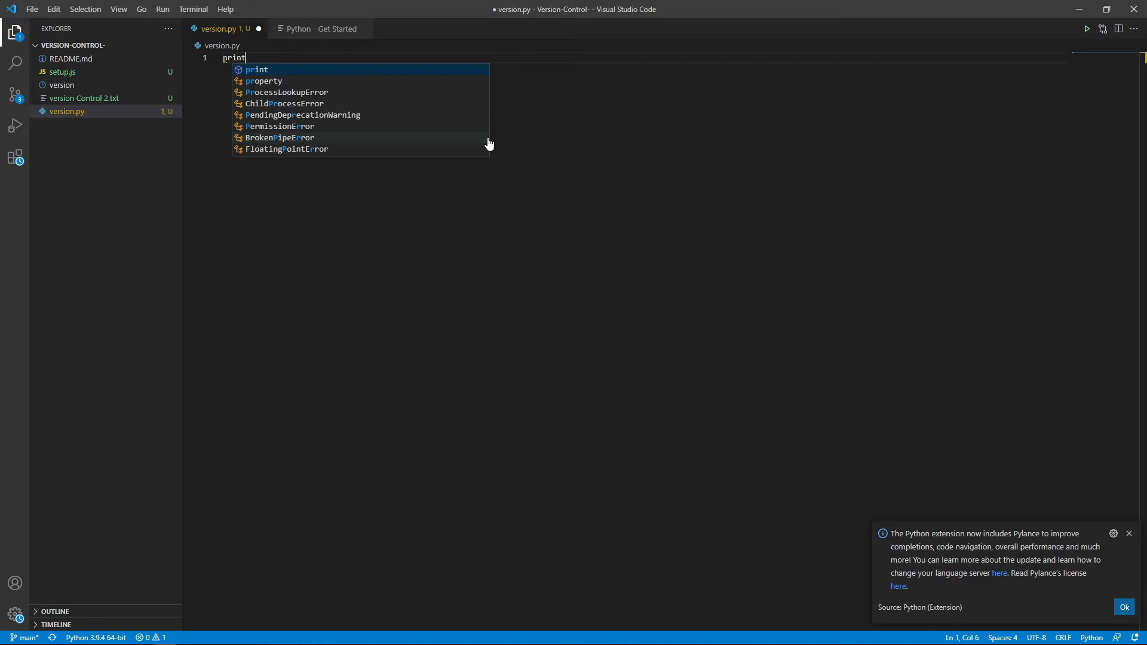
pyautogui.write('(V')
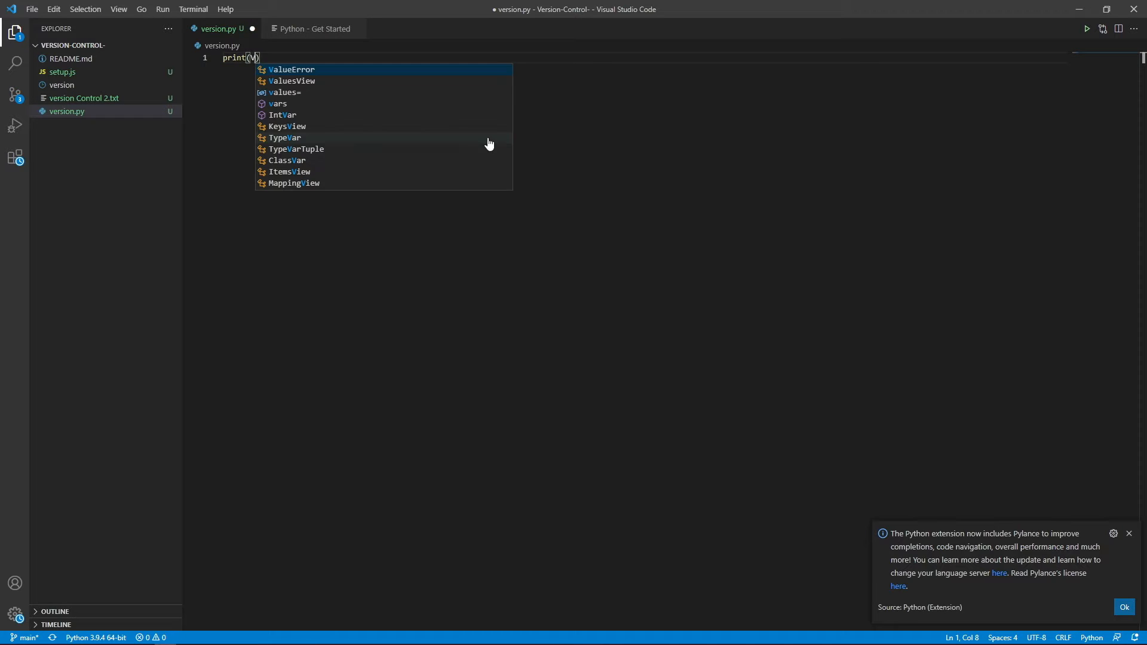
pyautogui.write('ersion ')
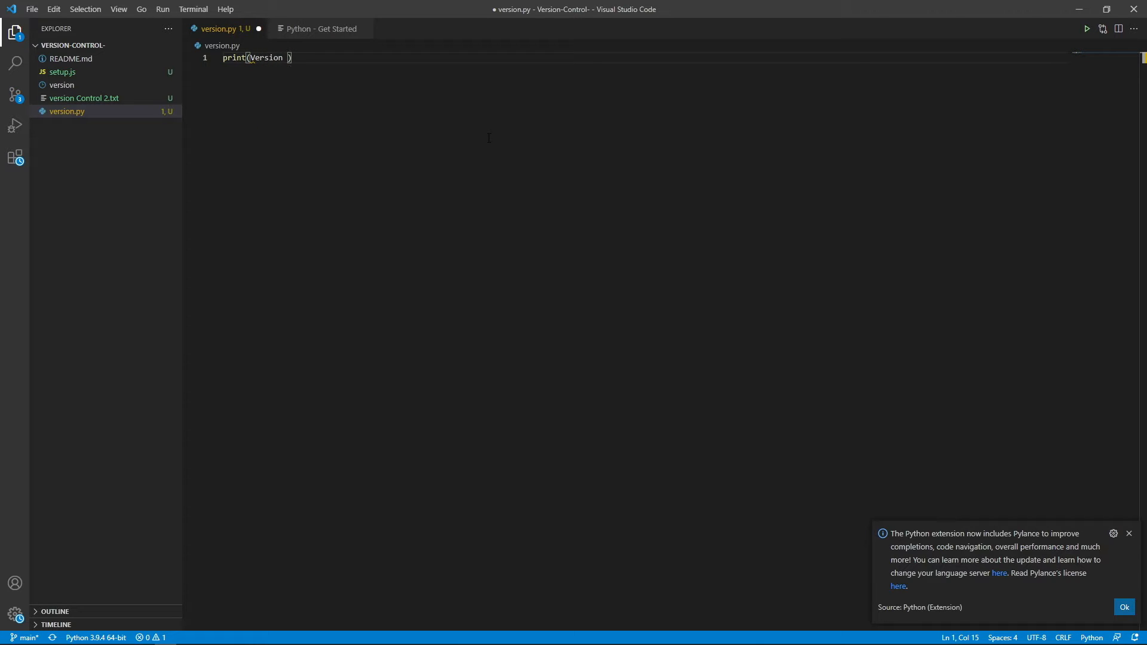
pyautogui.write('Contr')
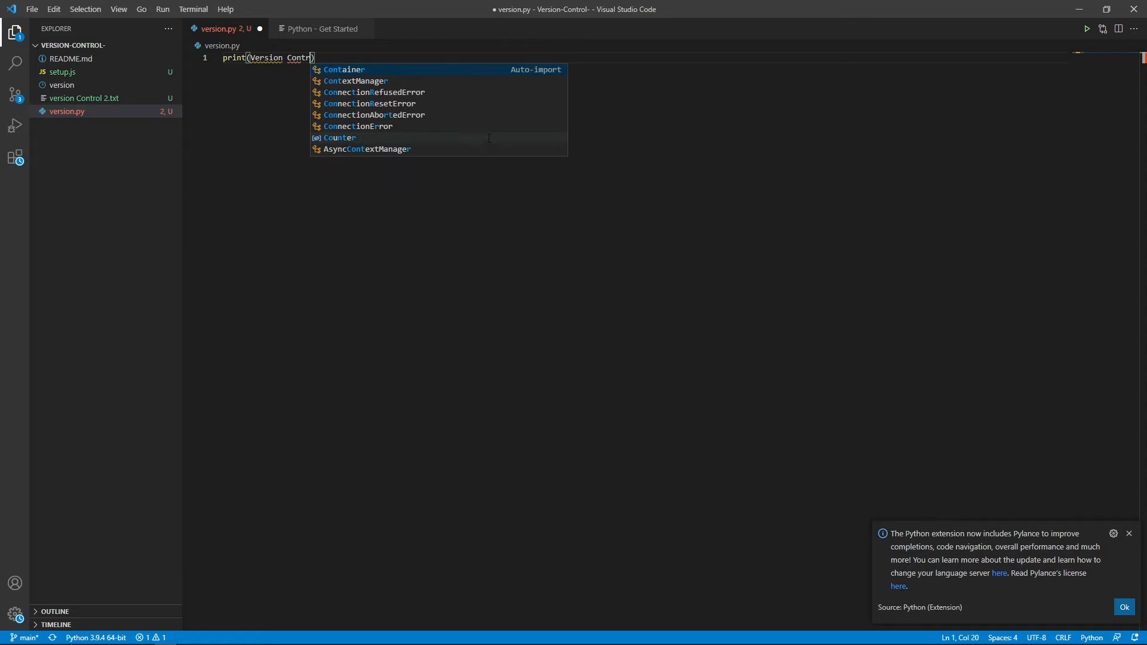
pyautogui.write('ol ')
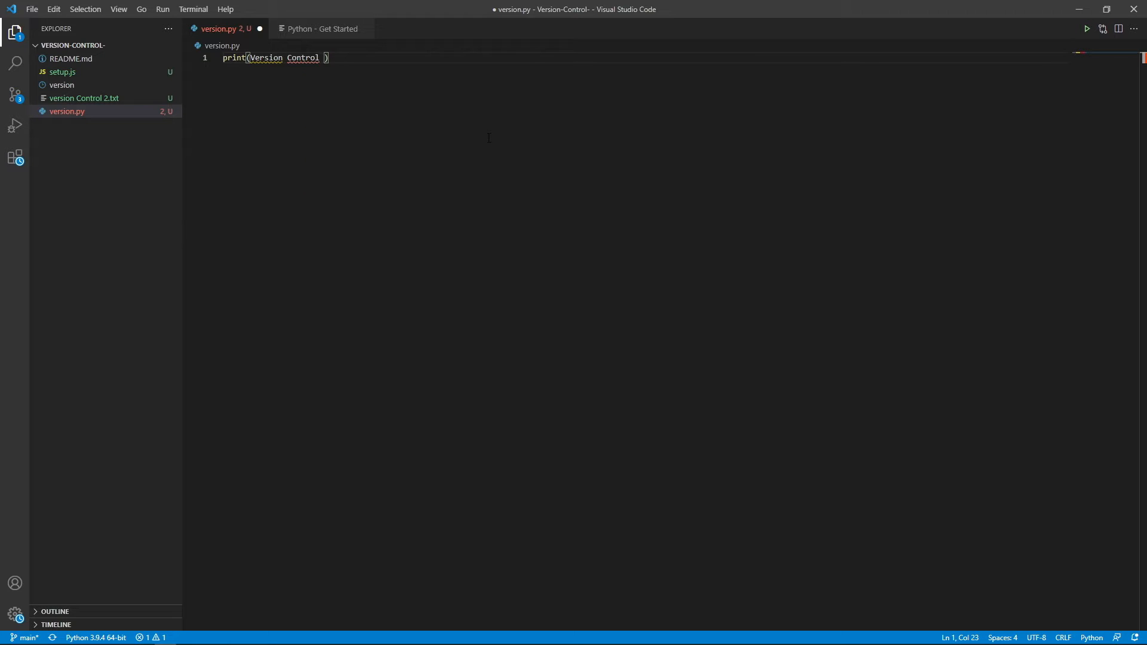
pyautogui.write('Sample 2 "')
# Insert an opening quotation mark and a space before Version in the line 1 print statement
pyautogui.press('Left')
pyautogui.hotkey('shift', 'Right')
pyautogui.hotkey('ctrl', 'x')
pyautogui.hotkey('ctrl', 'Left')
pyautogui.hotkey('ctrl', 'Left')
pyautogui.hotkey('ctrl', 'Left')
pyautogui.hotkey('ctrl', 'Left')
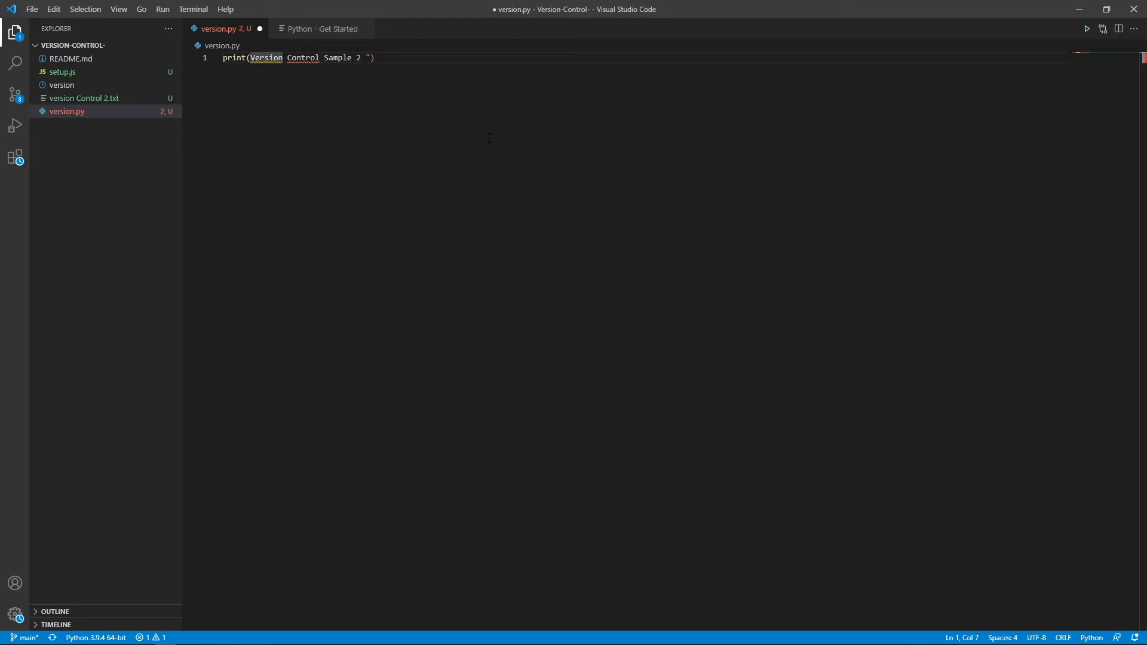
pyautogui.hotkey('ctrl', 'v')
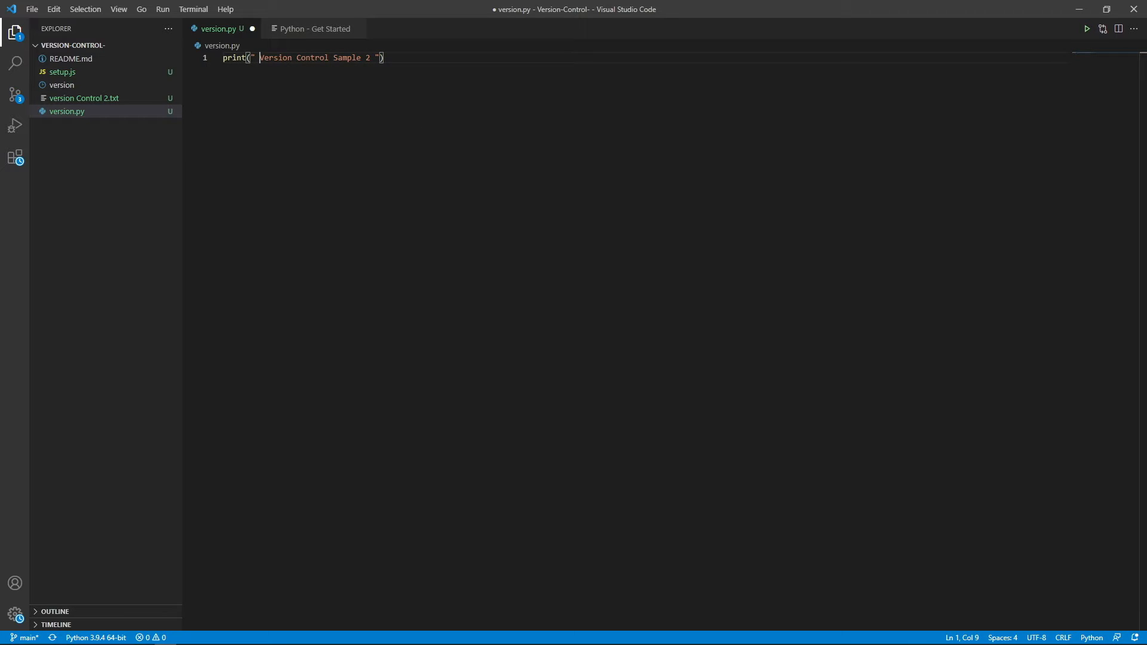
# Save version.py, run it in the terminal and highlight its output
pyautogui.click(30, 11)
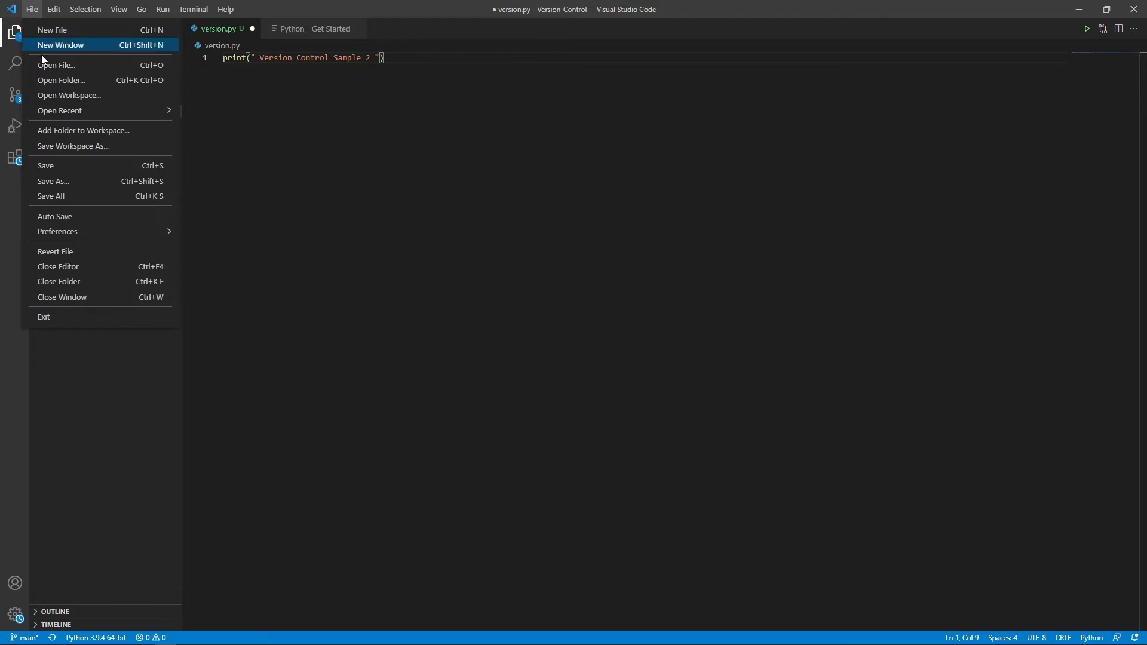
pyautogui.click(27, 168)
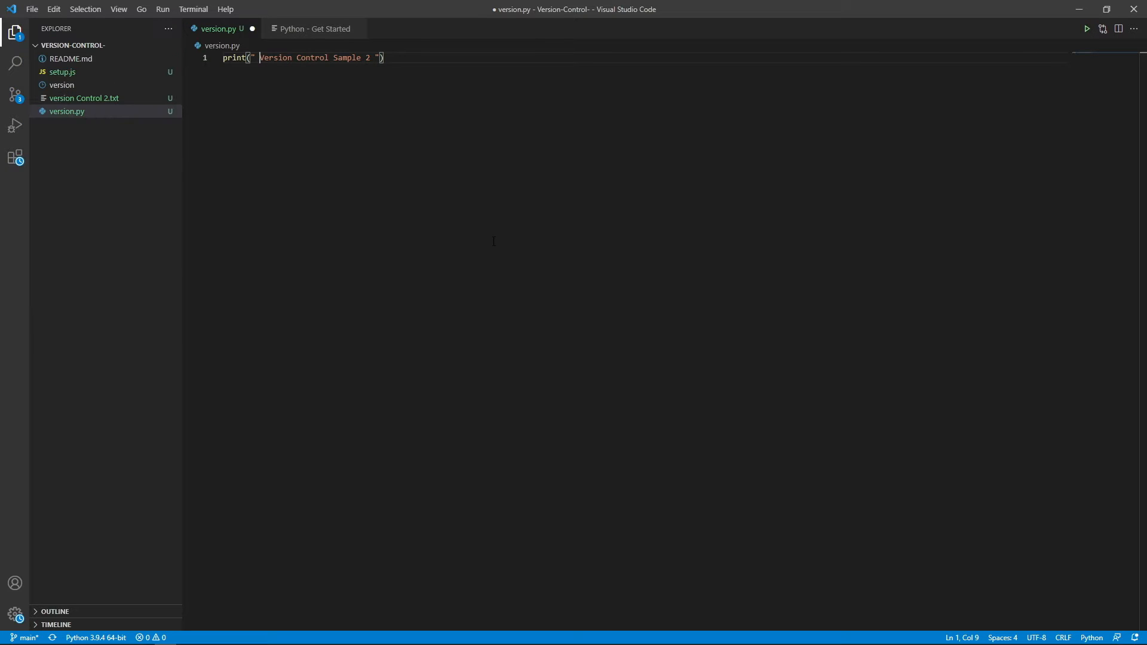
pyautogui.click(494, 240)
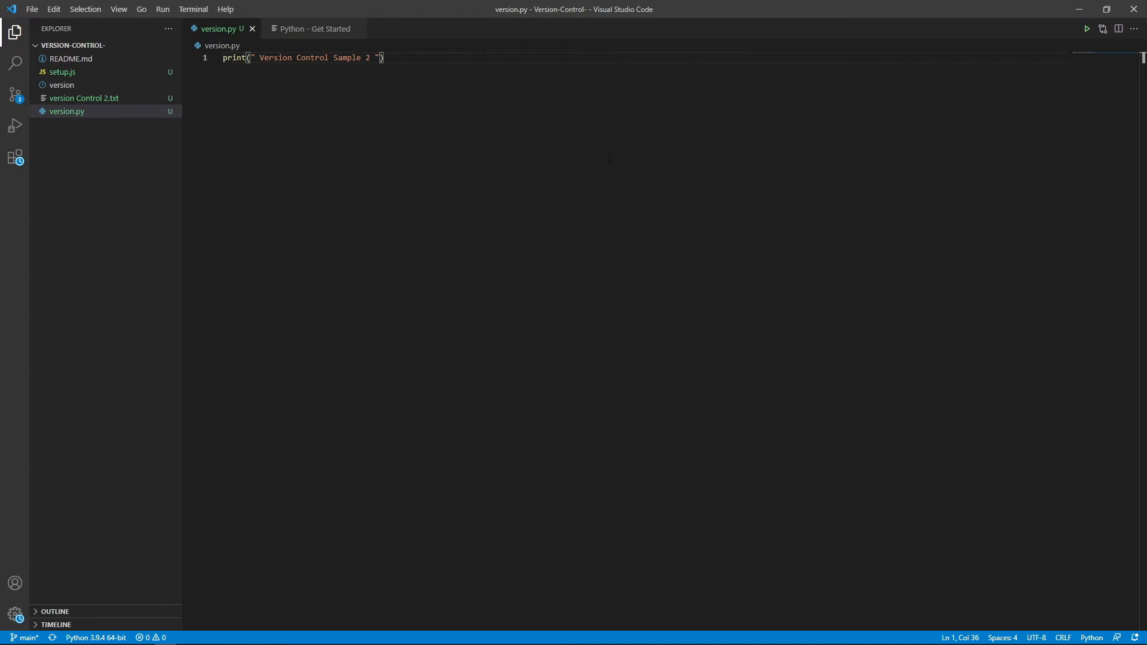
pyautogui.click(1079, 29)
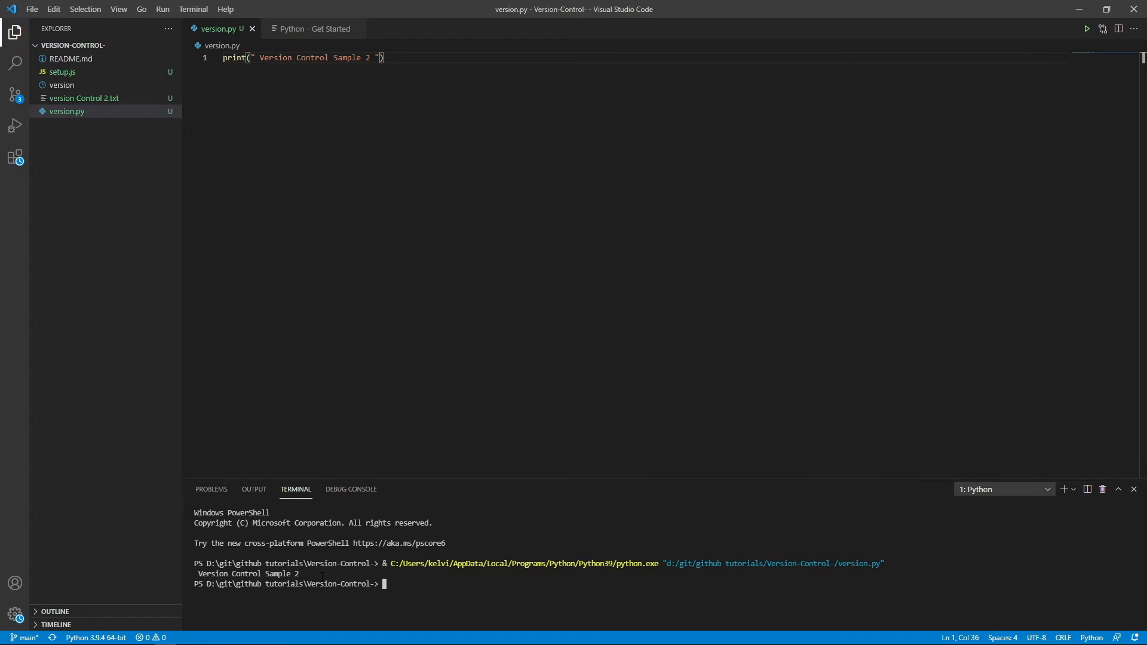
pyautogui.moveTo(322, 575); pyautogui.dragTo(198, 563)
# Add print("Welcome") as line 2 of version.py, correcting the spelling of Welcome
pyautogui.click(392, 59)
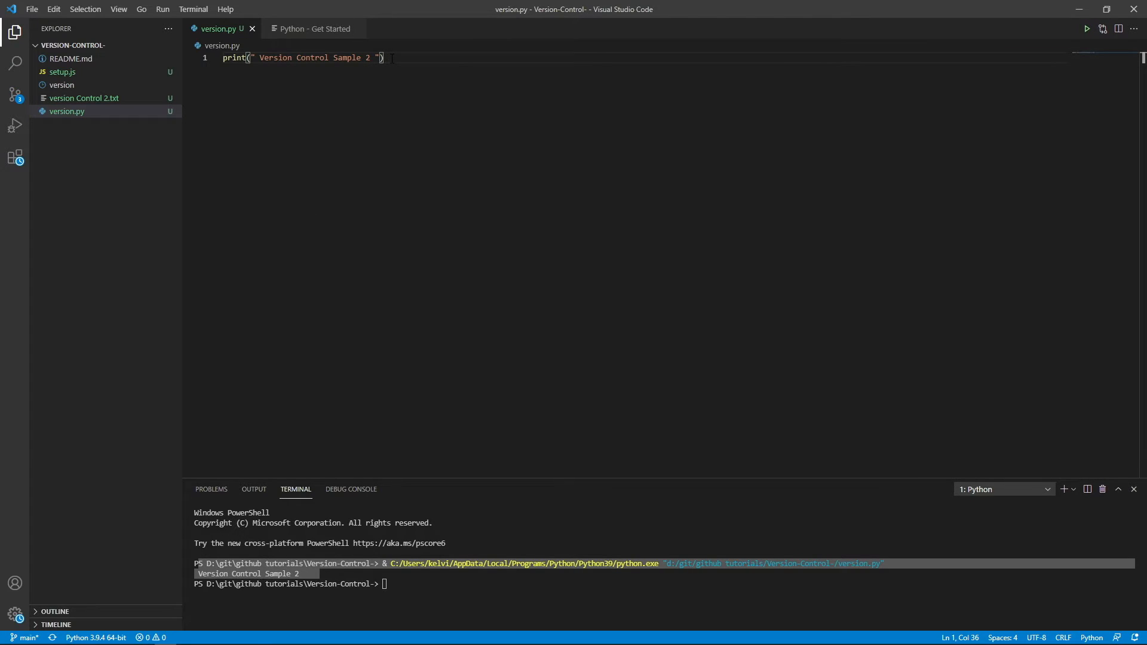
pyautogui.press('Return')
pyautogui.write('print')
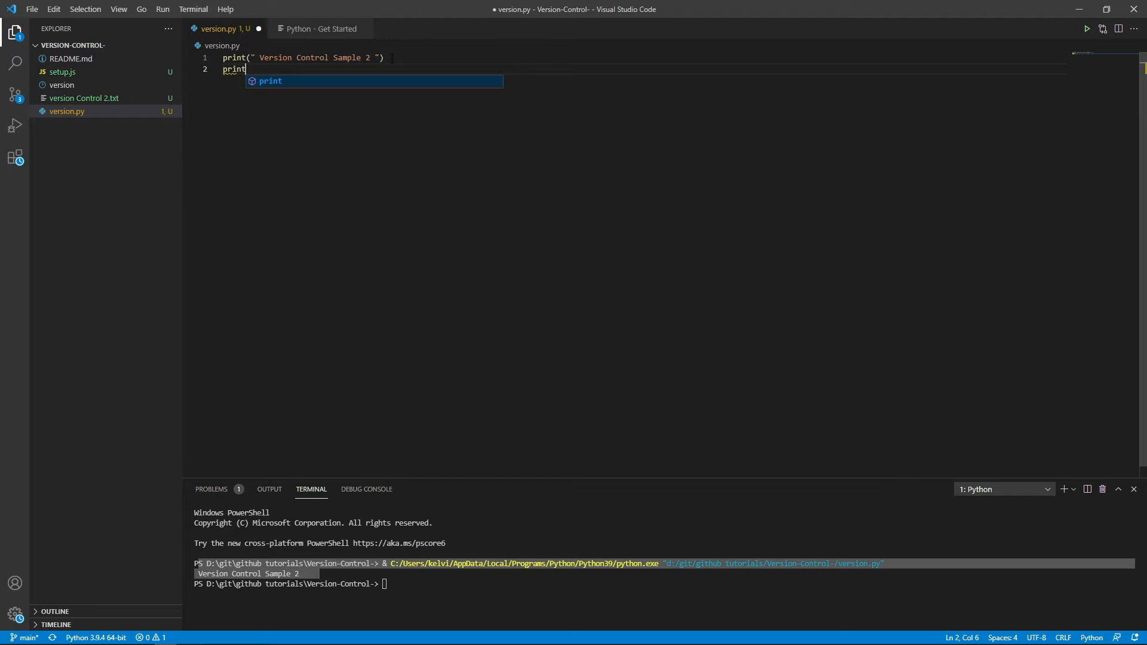
pyautogui.write('()')
pyautogui.write('"')
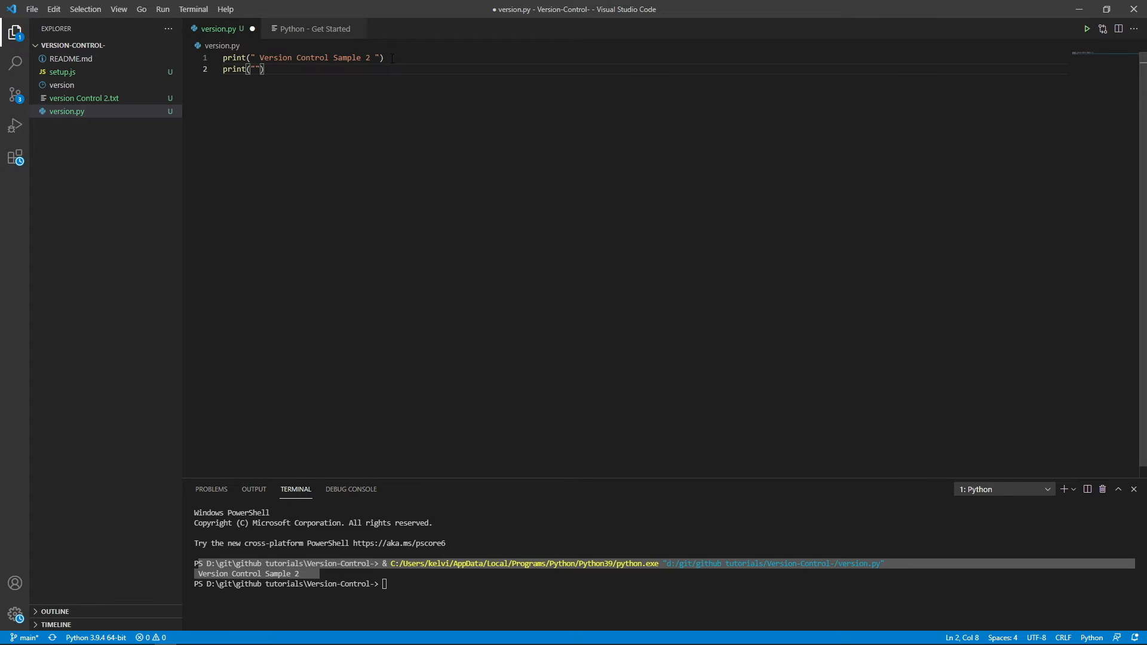
pyautogui.write('Welocm')
pyautogui.write('e')
pyautogui.press('Left')
pyautogui.press('Left')
pyautogui.press('BackSpace')
pyautogui.press('Left')
pyautogui.write('c')
pyautogui.press('Right')
pyautogui.press('Right')
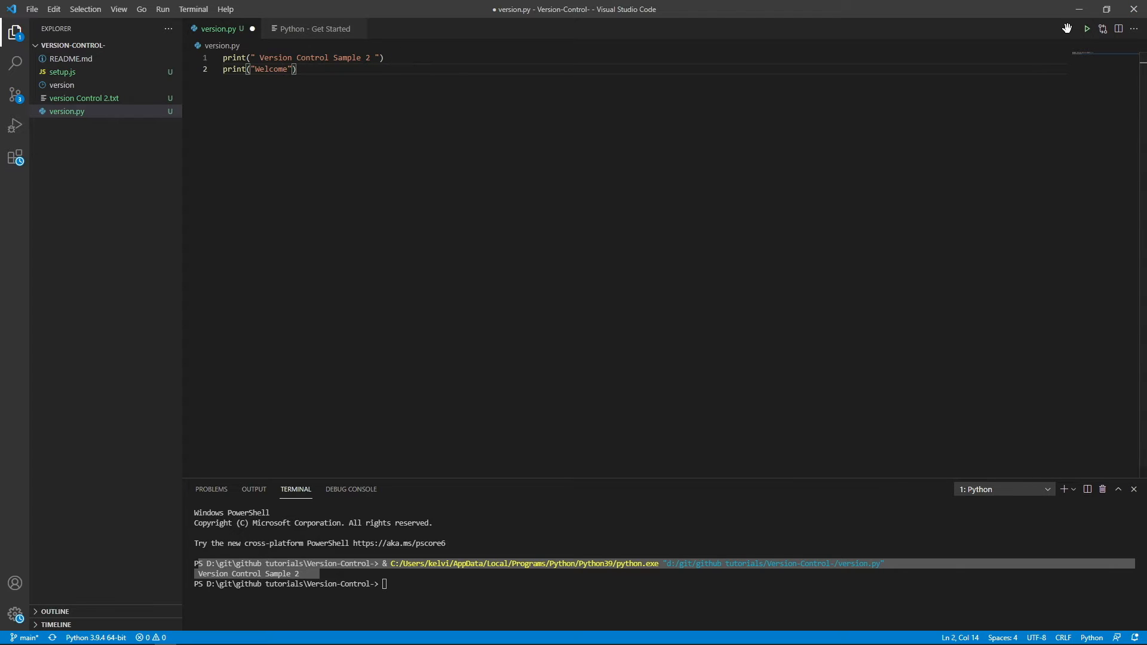
# Run version.py again in the terminal and minimise the editor
pyautogui.click(1088, 33)
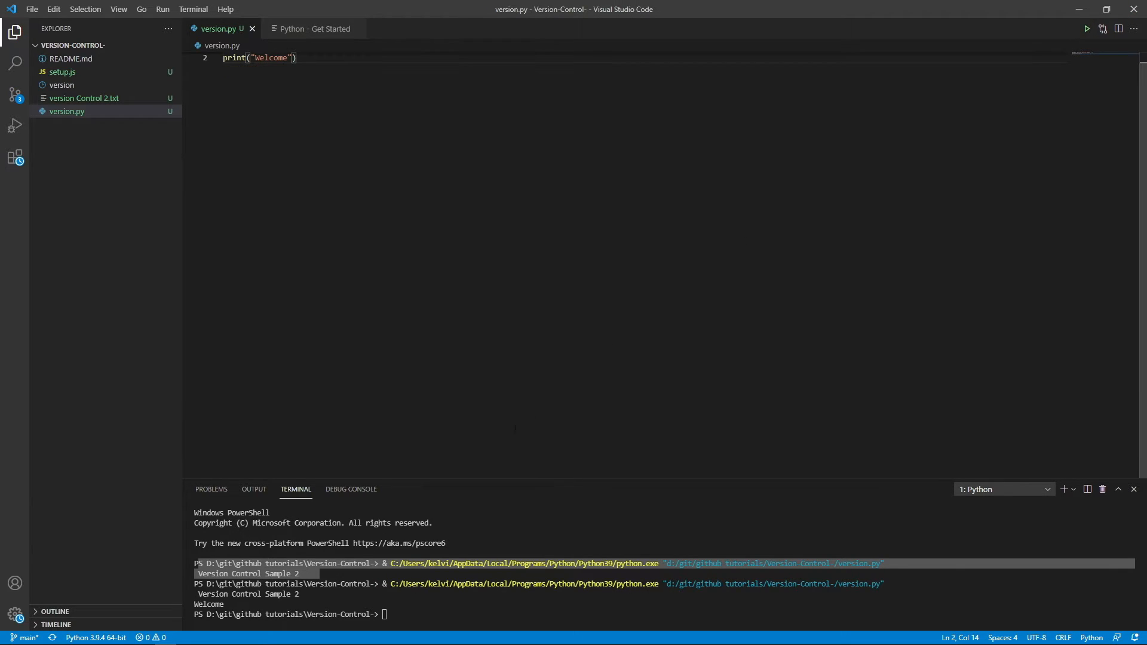
pyautogui.scroll(-1, 598, 299)
pyautogui.scroll(1, 346, 118)
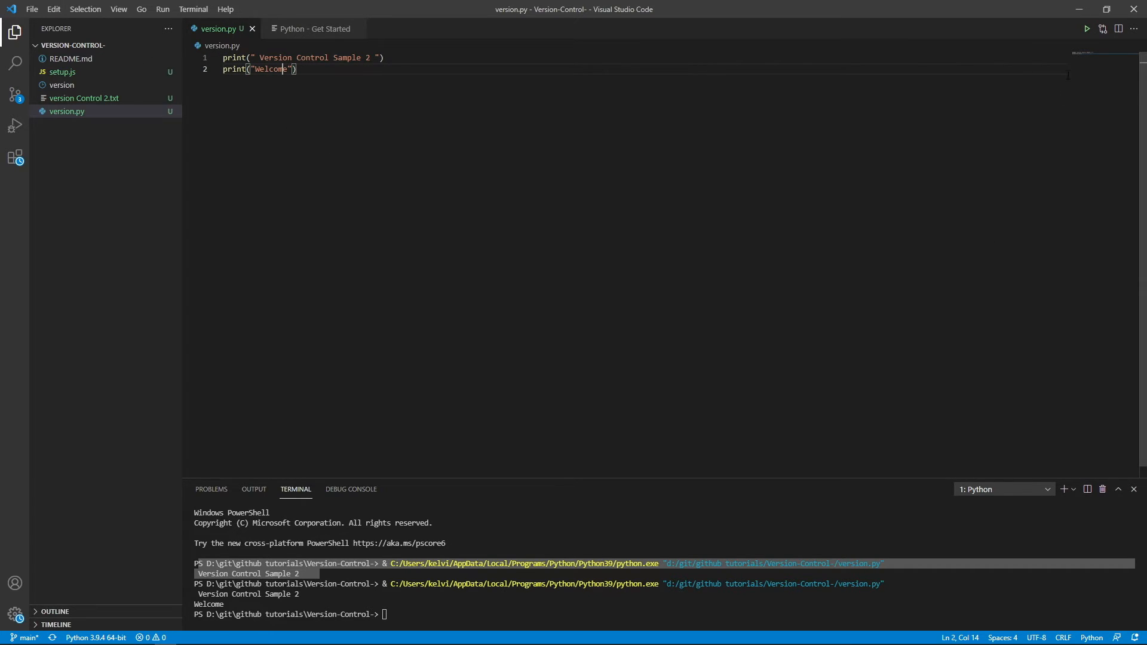
pyautogui.click(1075, 9)
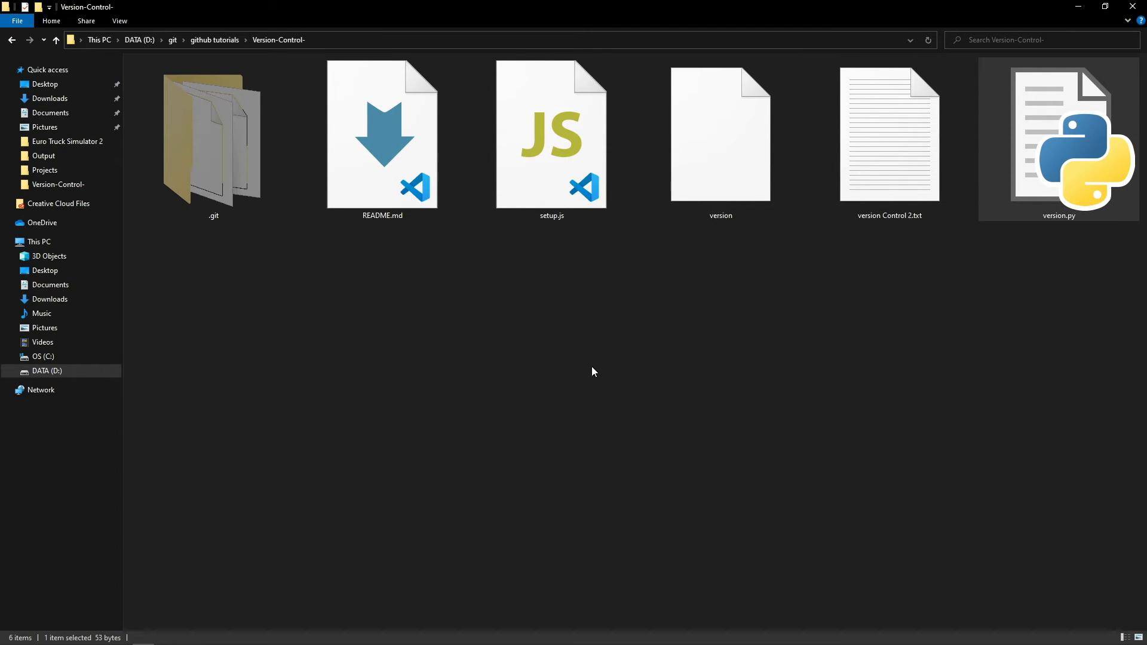
pyautogui.moveTo(361, 258); pyautogui.dragTo(1118, 185)
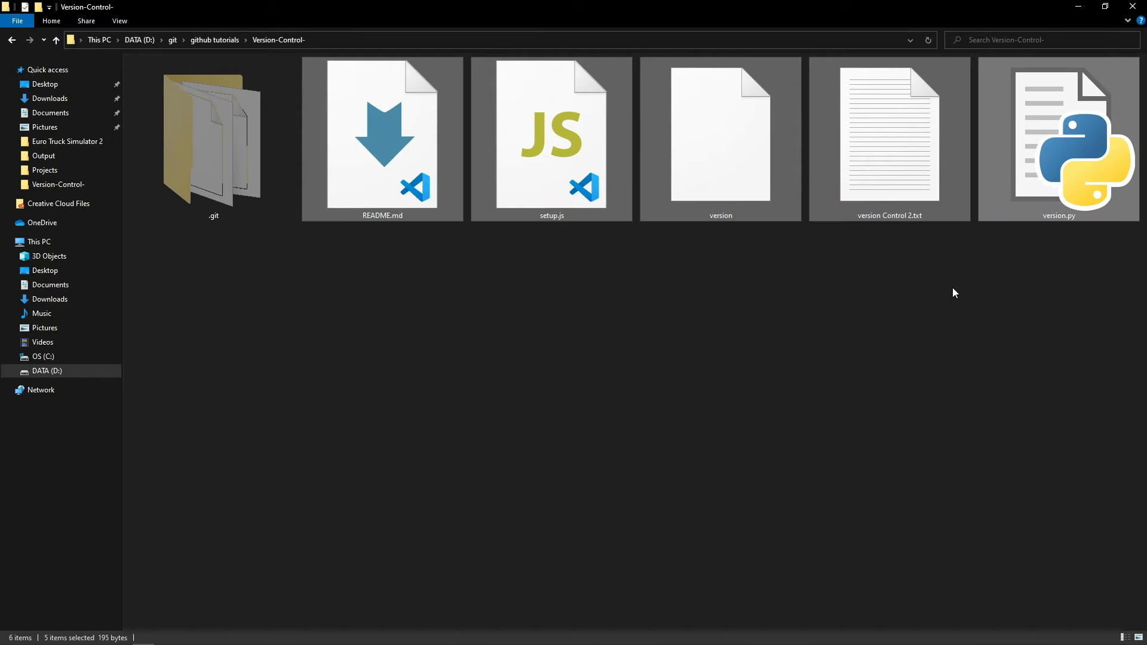
pyautogui.rightClick(570, 314)
pyautogui.click(622, 360)
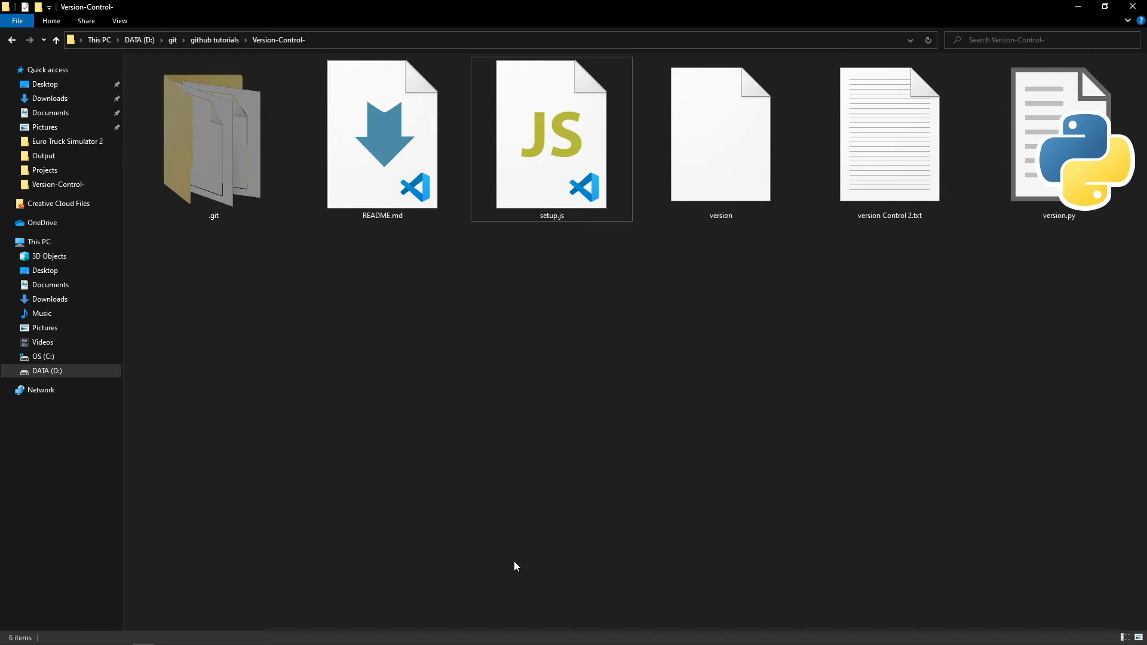
# Switch to GitHub Desktop and review the pending changes in version Control 2.txt and version.py
pyautogui.moveTo(508, 644)
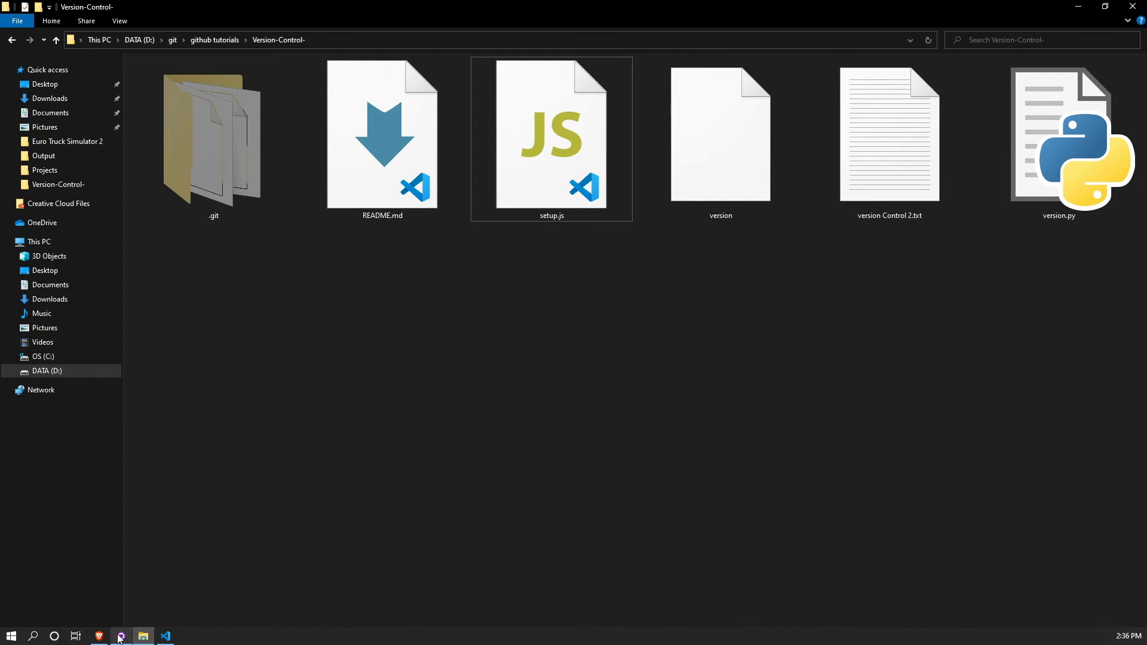
pyautogui.click(121, 636)
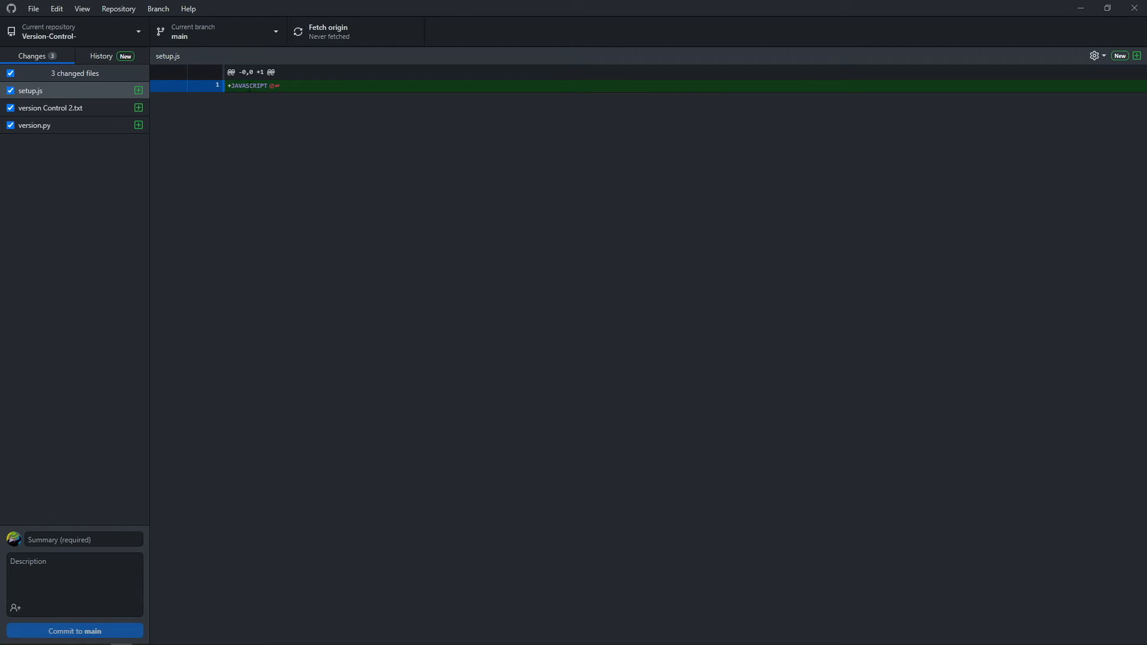
pyautogui.click(80, 105)
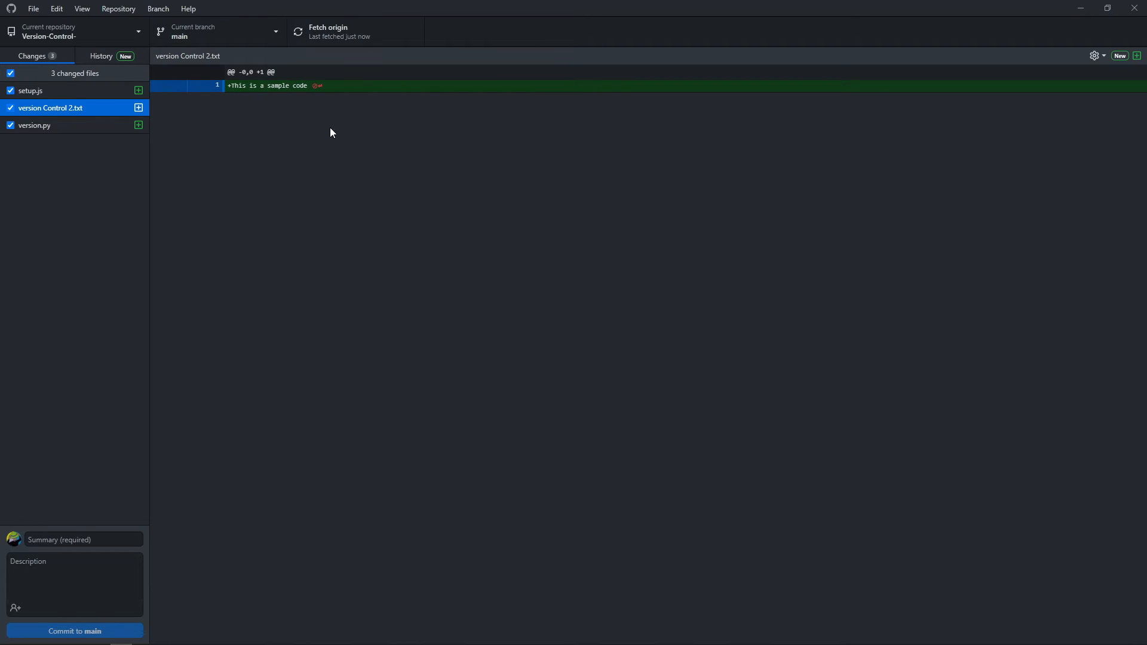
pyautogui.click(90, 127)
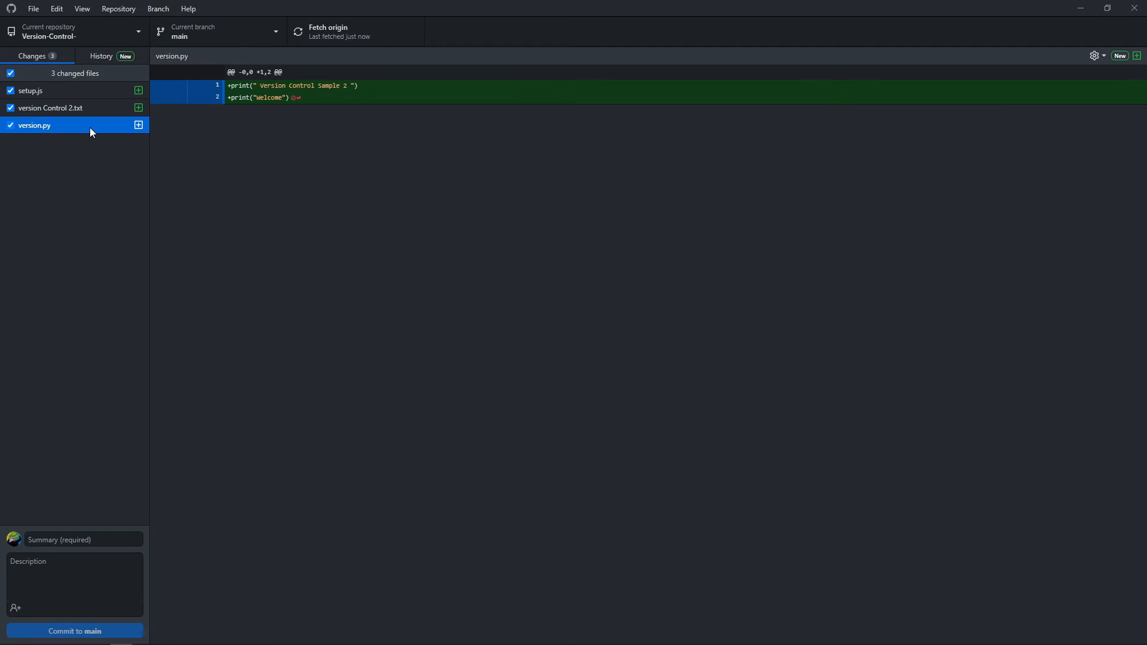
# Commit the three changed files to main with the summary Commit and push the commit to origin
pyautogui.click(86, 539)
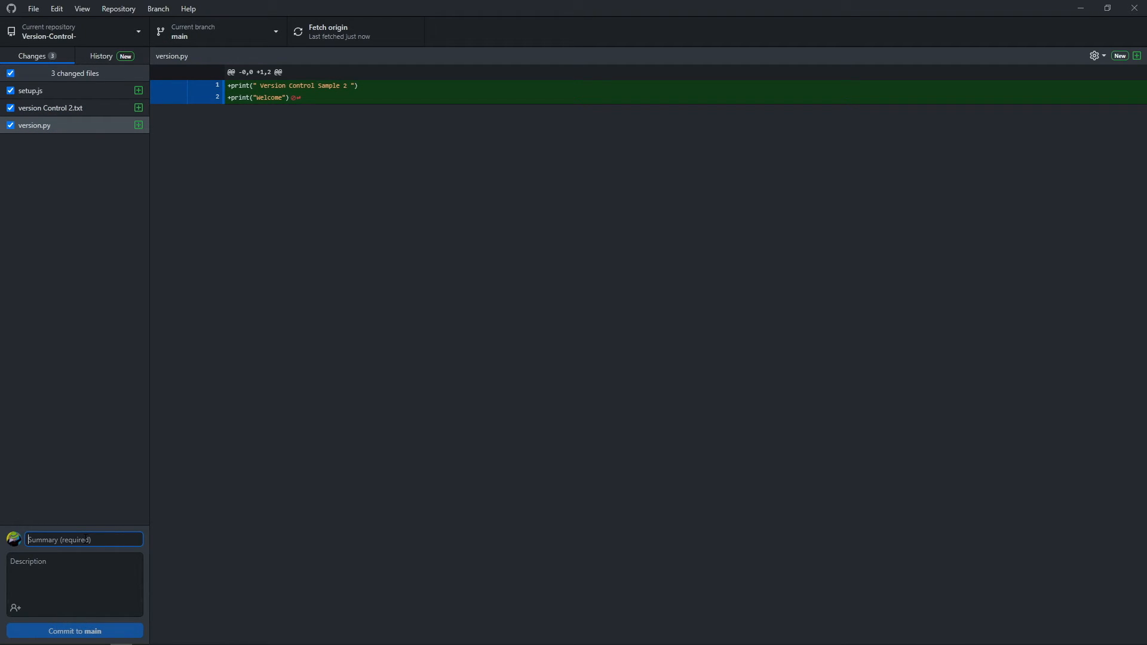
pyautogui.write('Com')
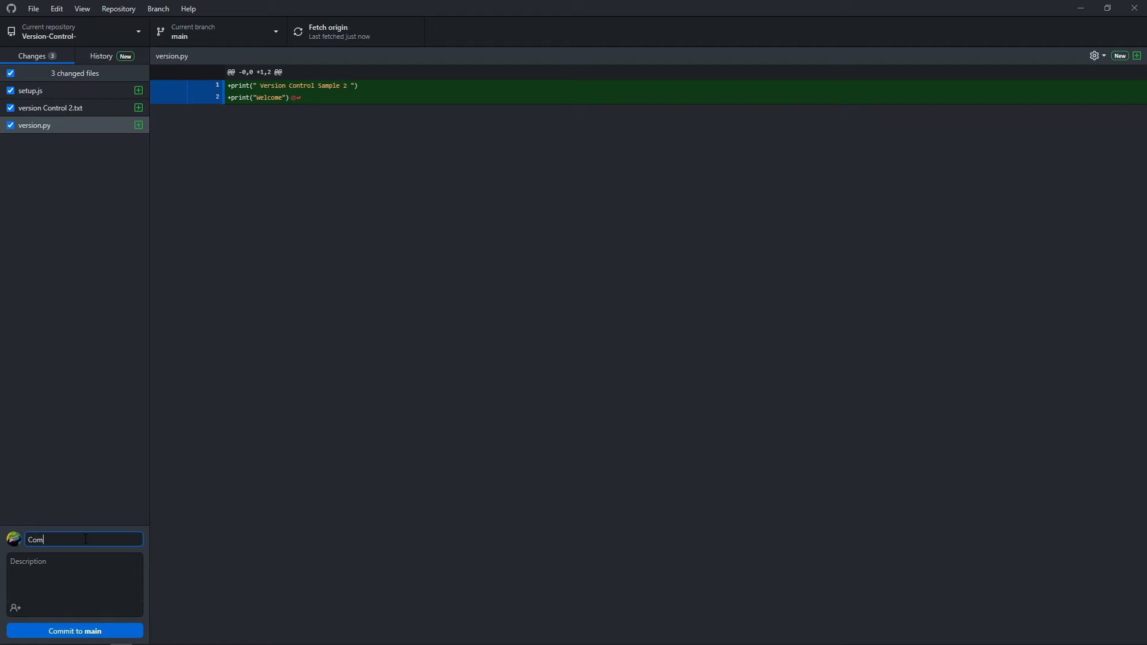
pyautogui.write('mit')
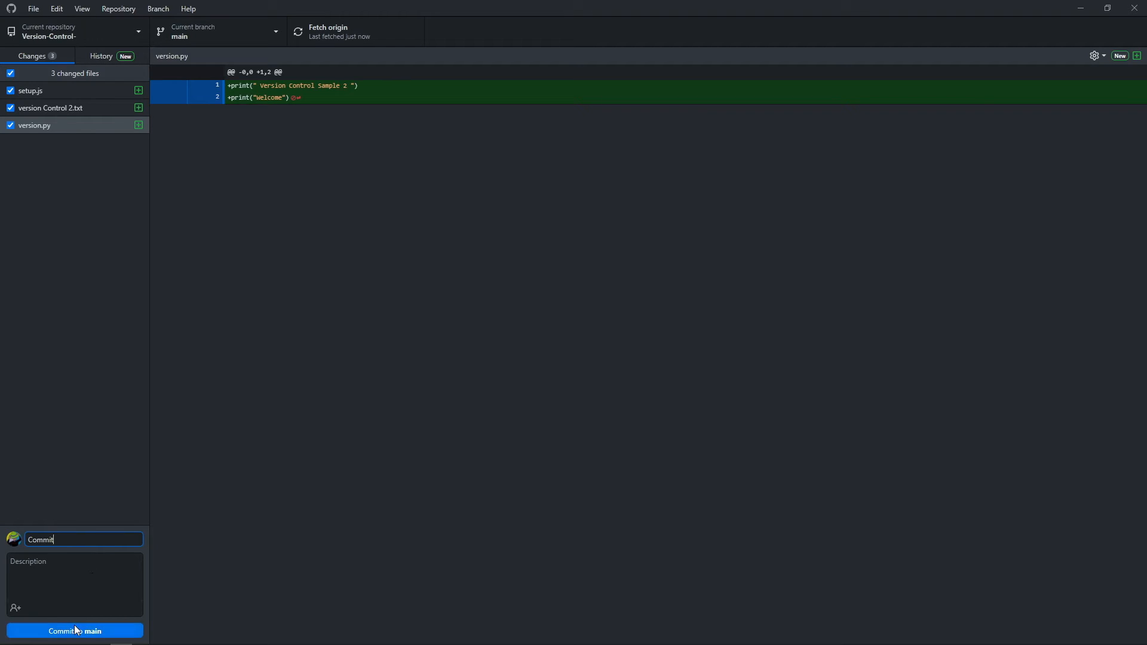
pyautogui.click(77, 631)
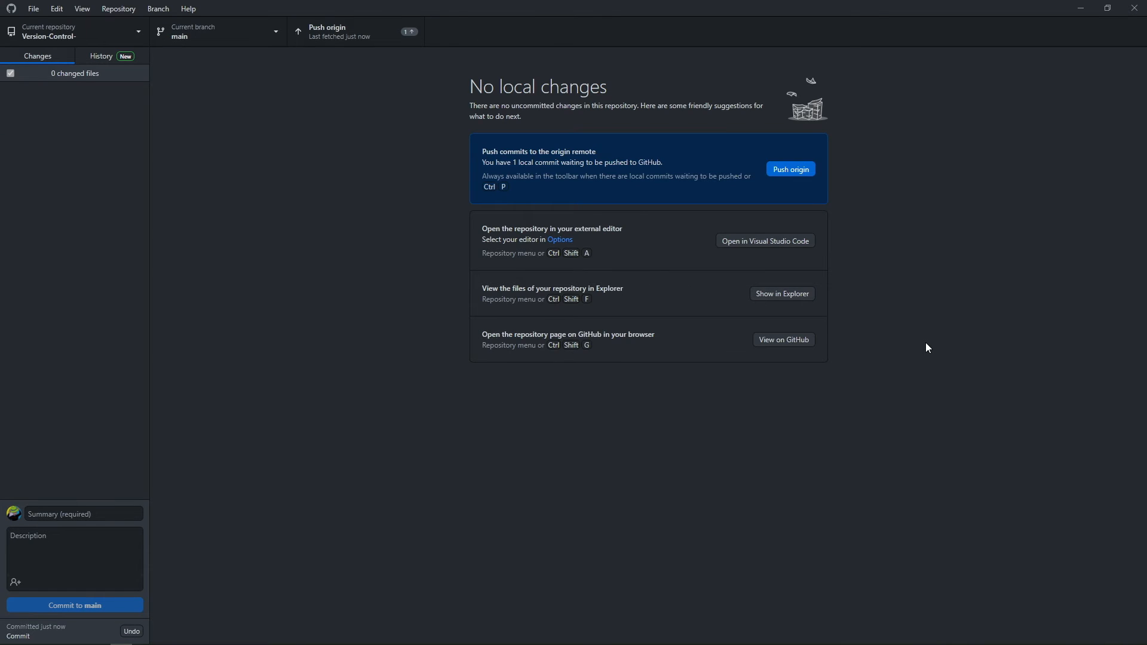
pyautogui.click(802, 169)
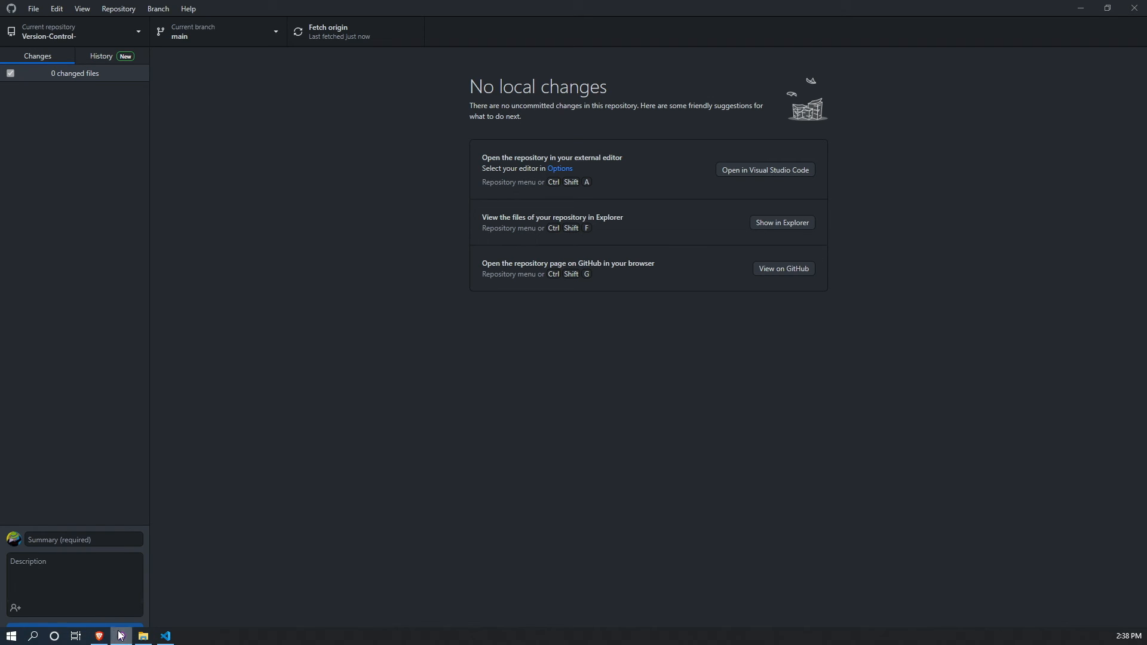
# Switch to the browser, reload the Version-Control- repository page and check the contents of version.py, returning to the file list
pyautogui.click(100, 637)
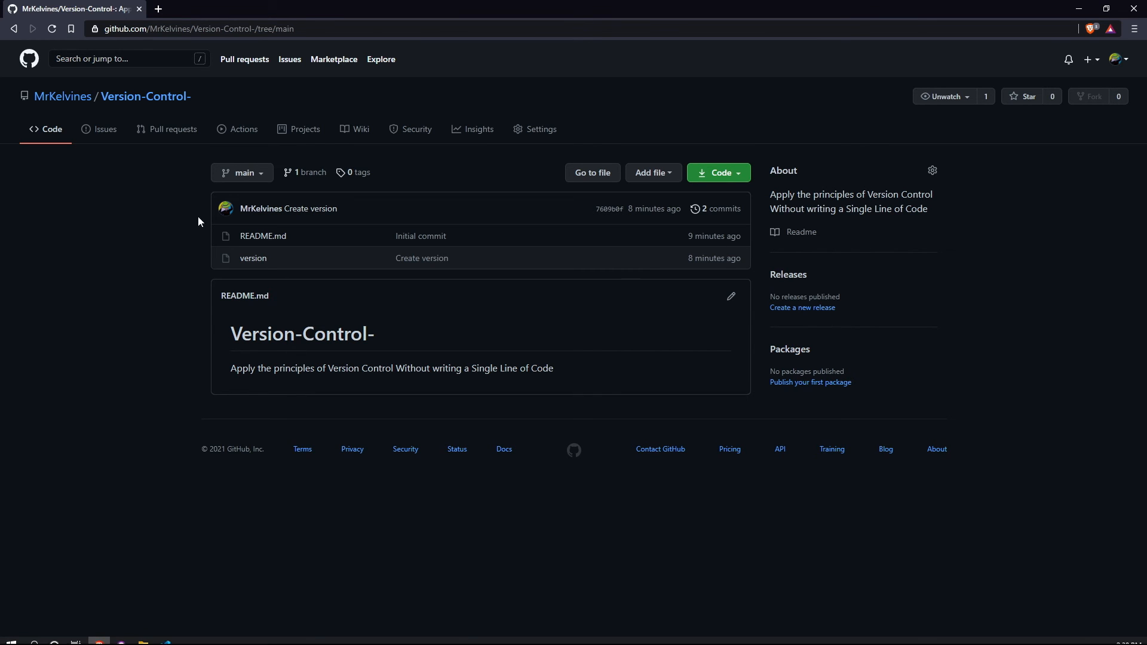
pyautogui.click(52, 28)
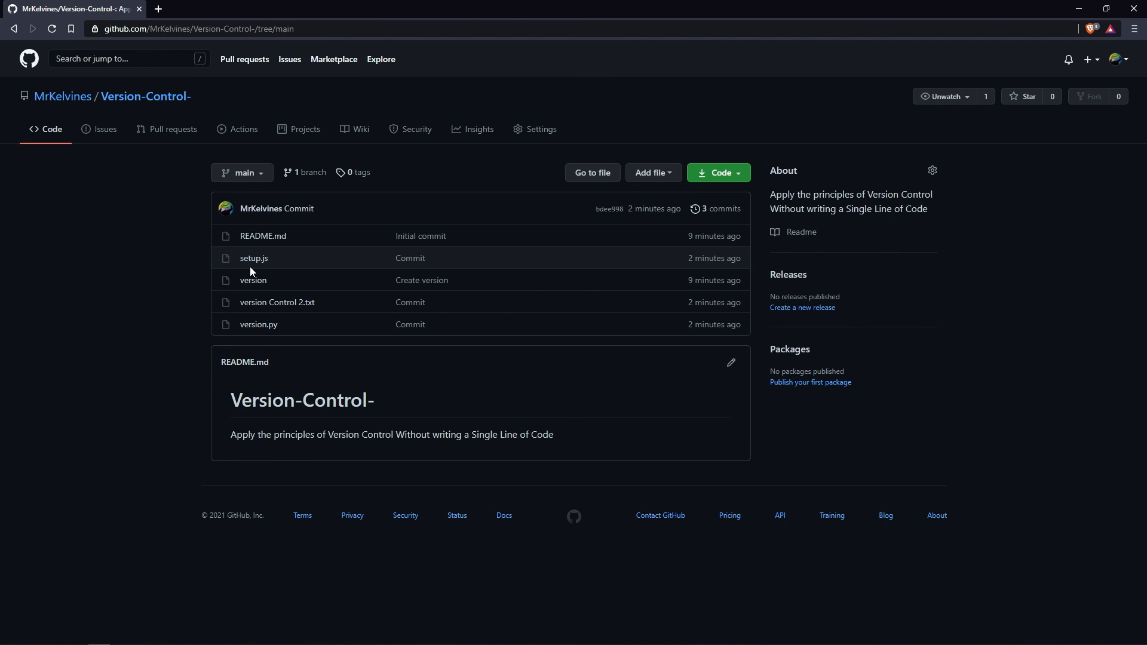
pyautogui.click(270, 324)
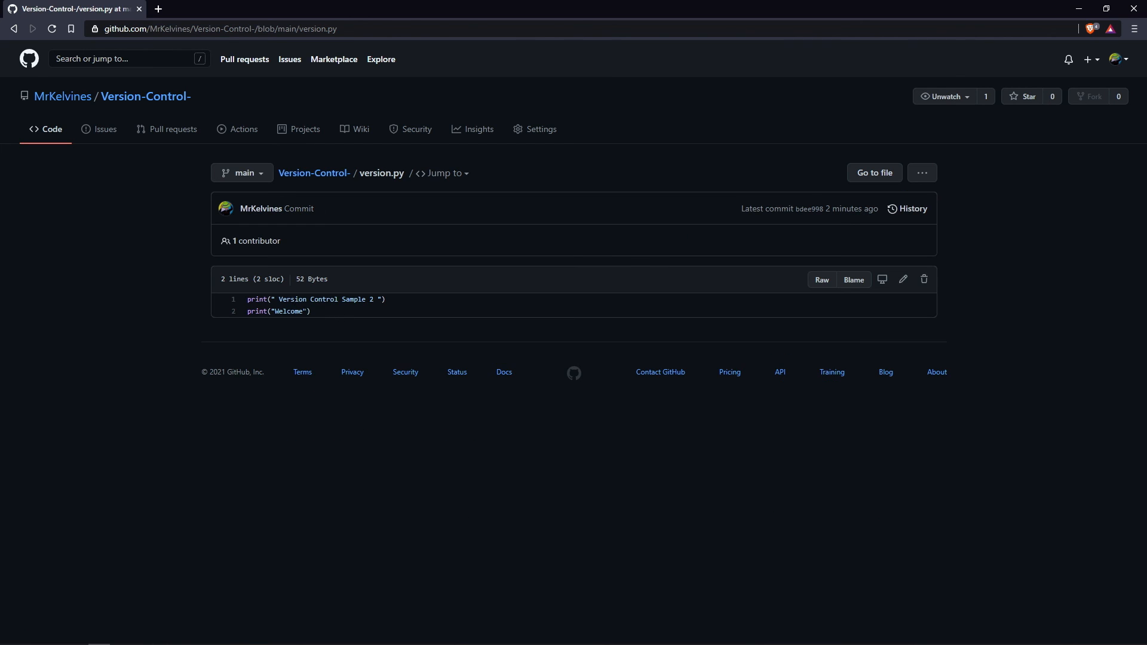
pyautogui.hotkey('alt', 'Left')
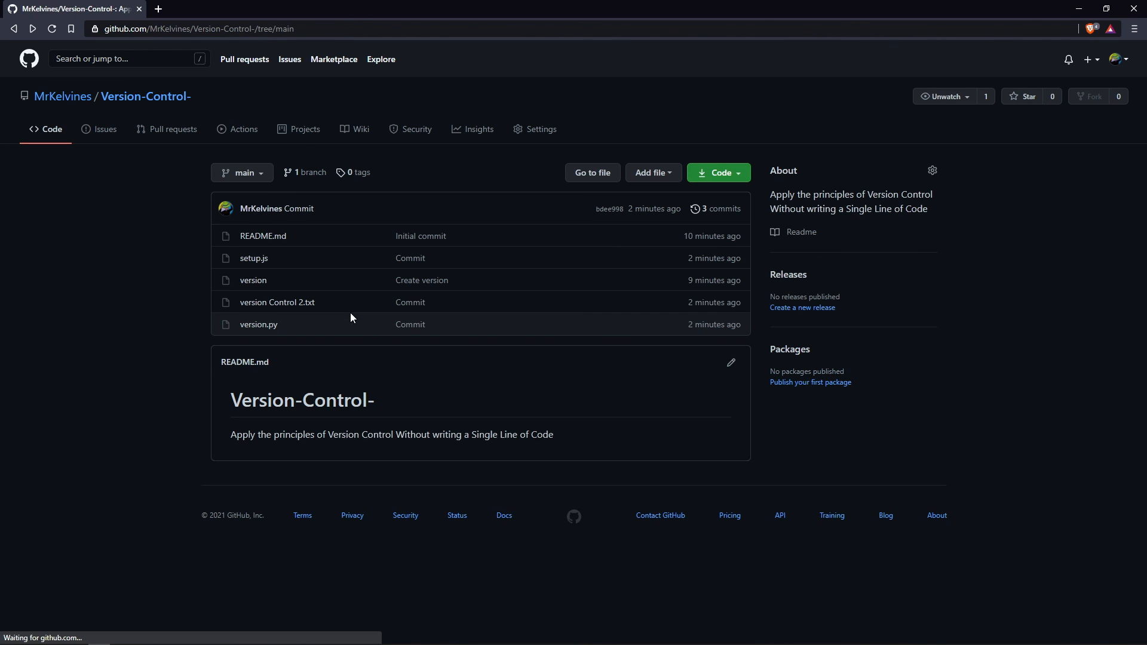
# Check the contents of setup.js and version Control 2.txt in the online repository, returning to the file list after each
pyautogui.click(254, 258)
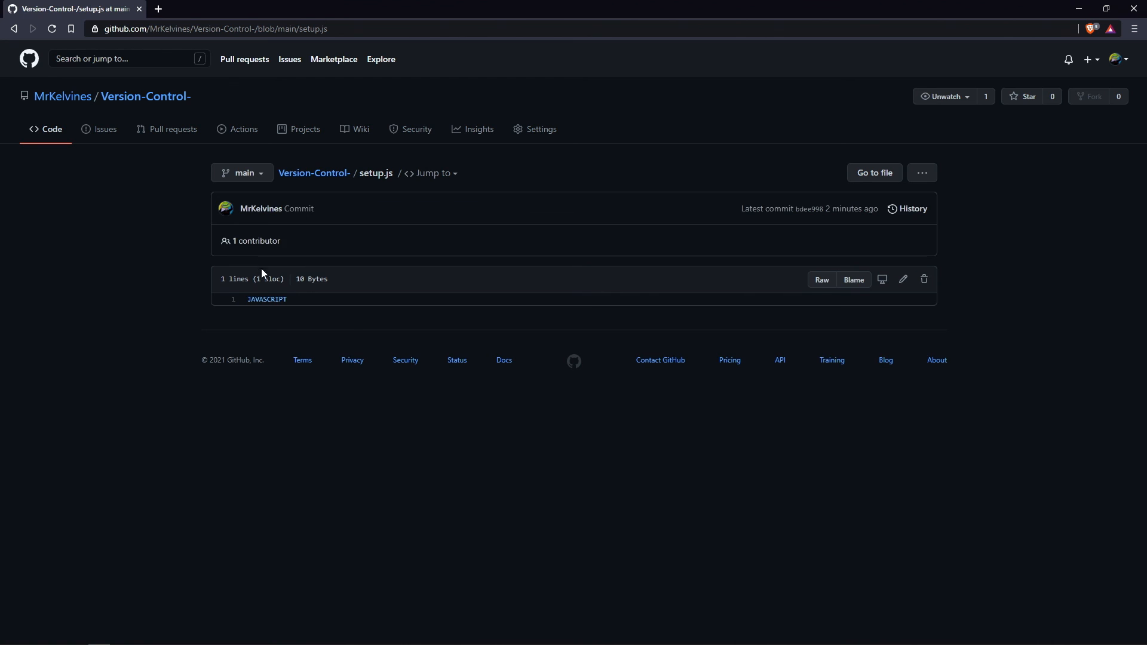
pyautogui.hotkey('alt', 'Left')
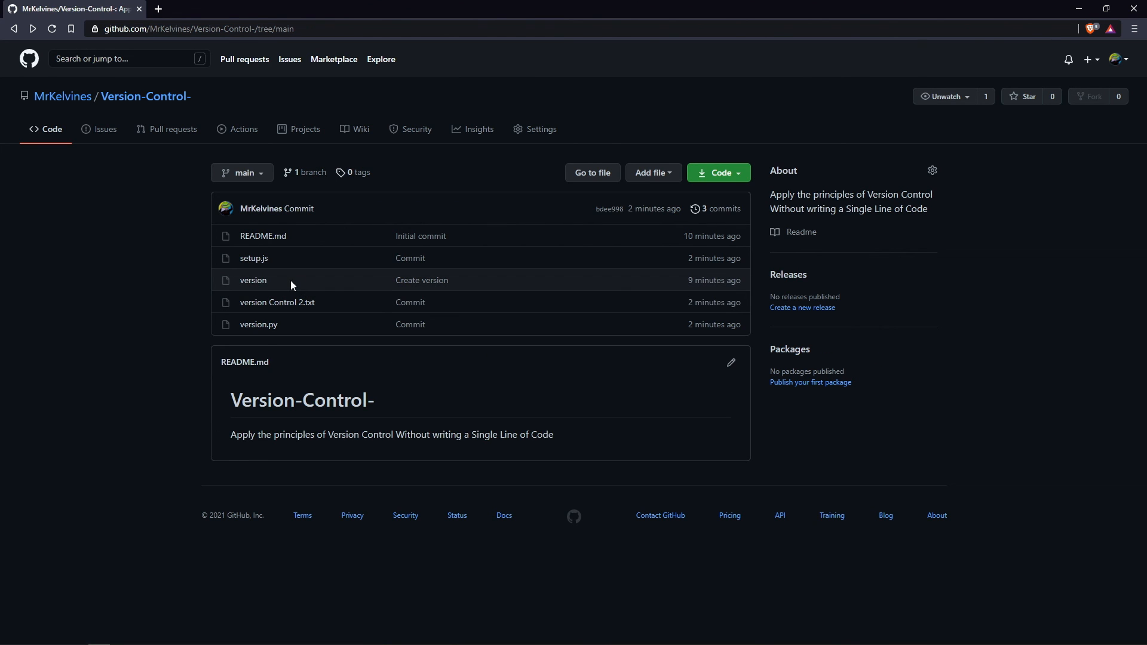
pyautogui.click(274, 303)
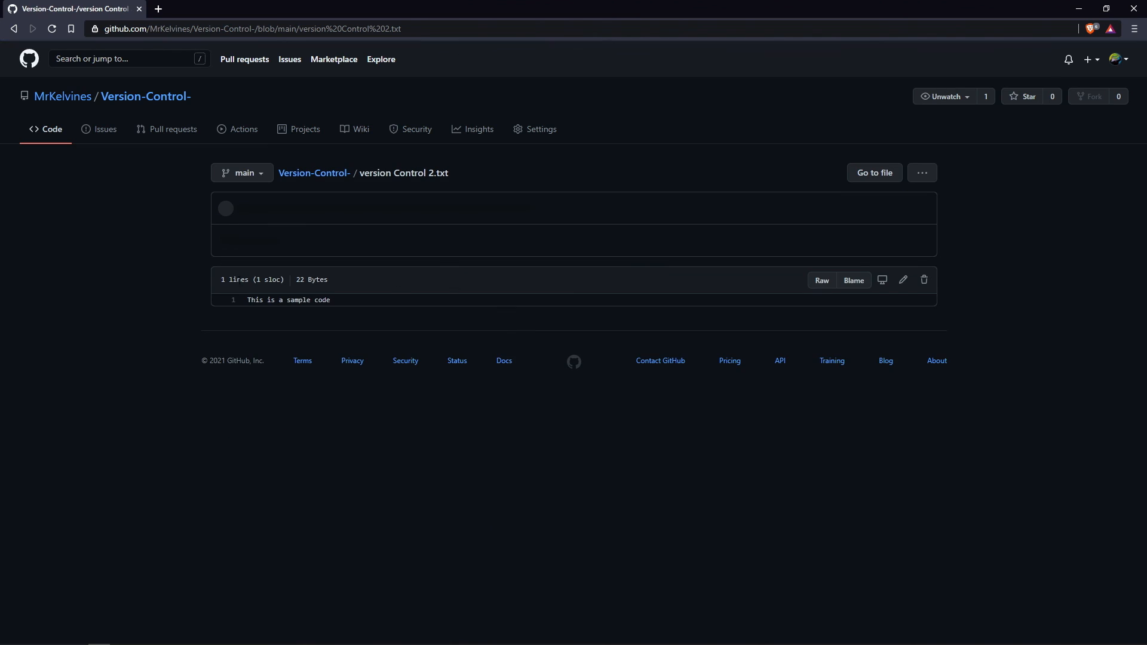
pyautogui.moveTo(342, 298); pyautogui.dragTo(251, 302)
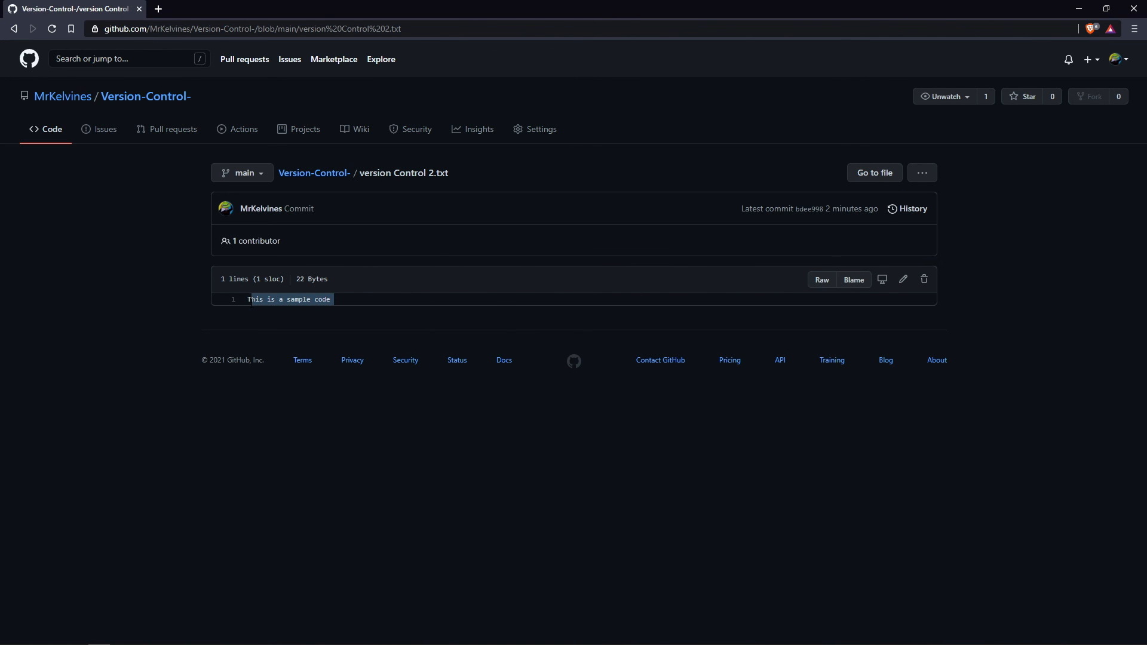
pyautogui.hotkey('alt', 'Left')
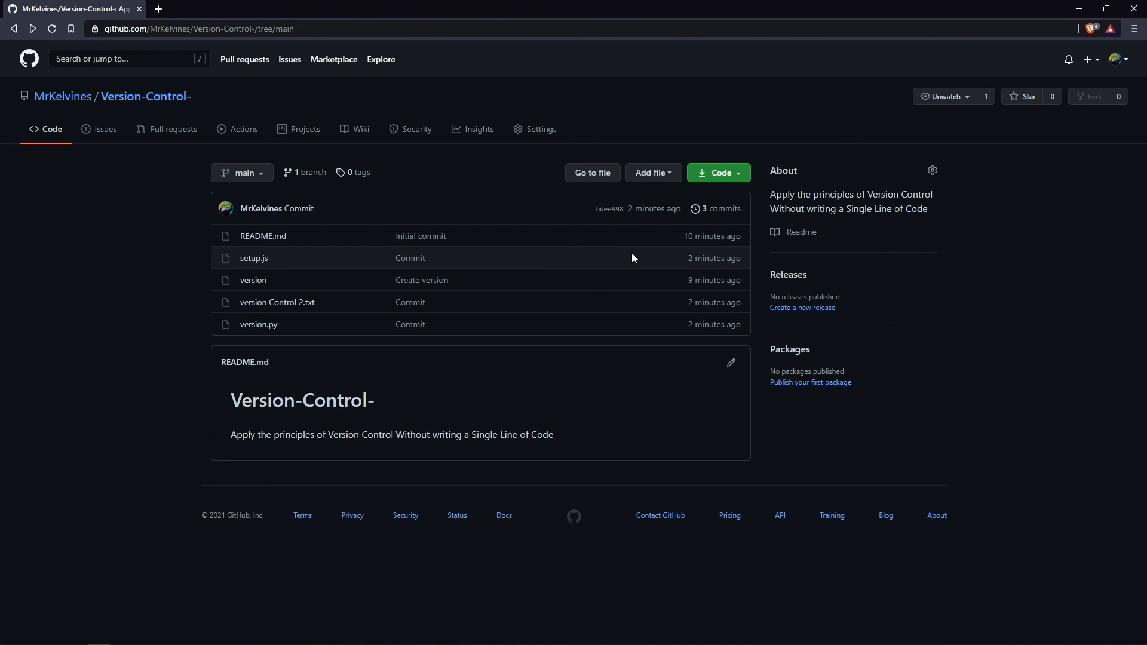